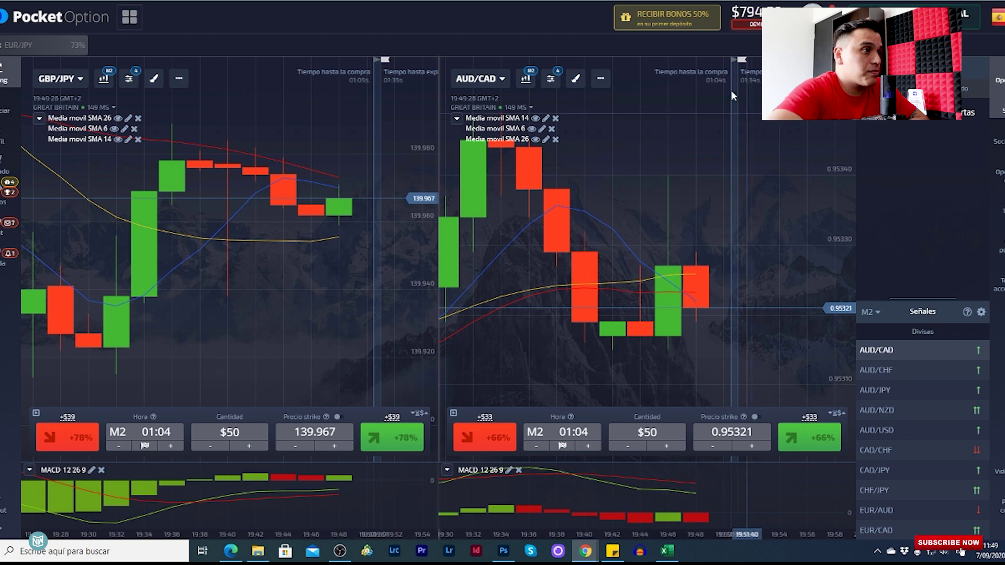
Remove the SMA 14, SMA 6 and SMA 26 moving averages from the AUD/CAD chart
scroll(259, 219, down, 2)
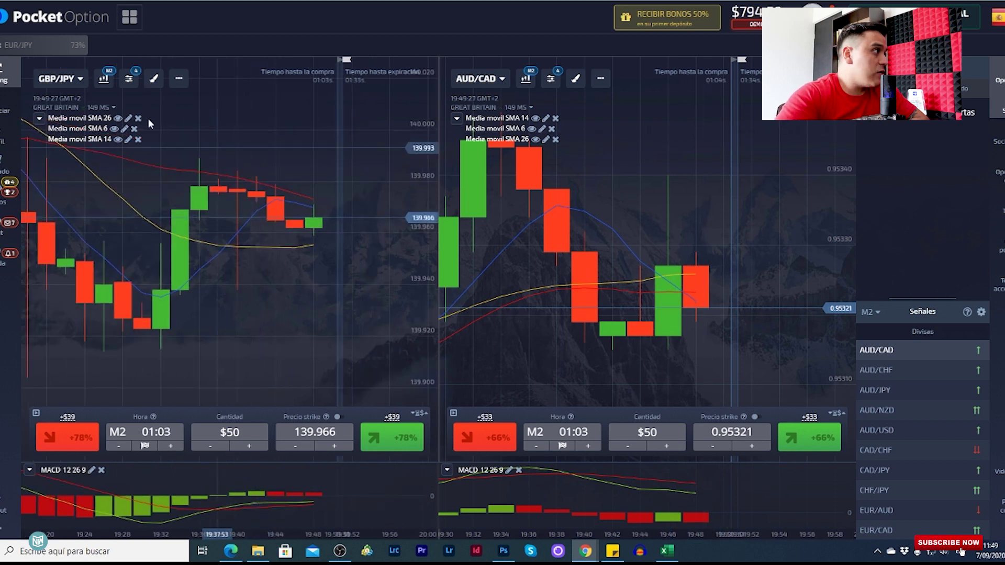
click(57, 79)
click(632, 157)
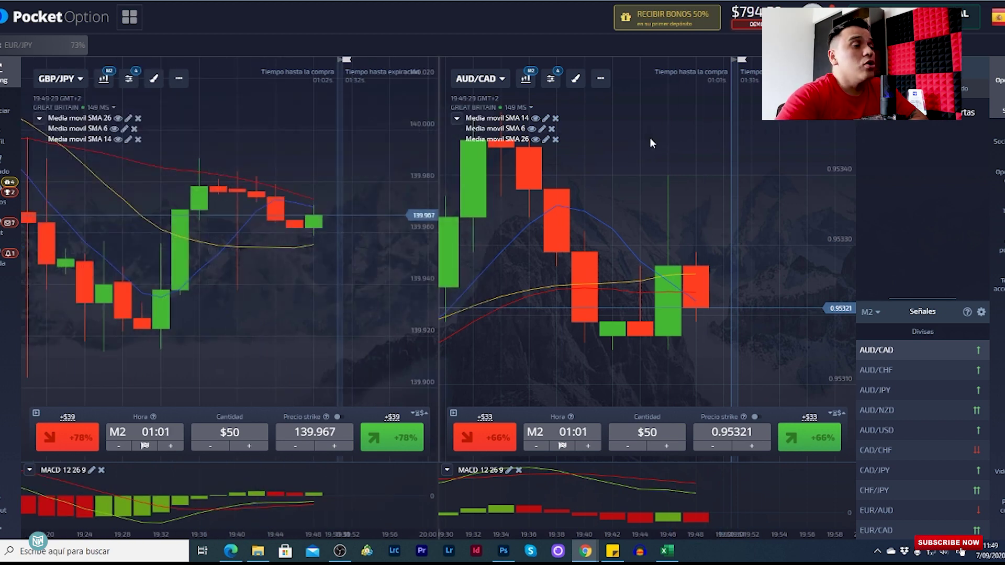
click(555, 119)
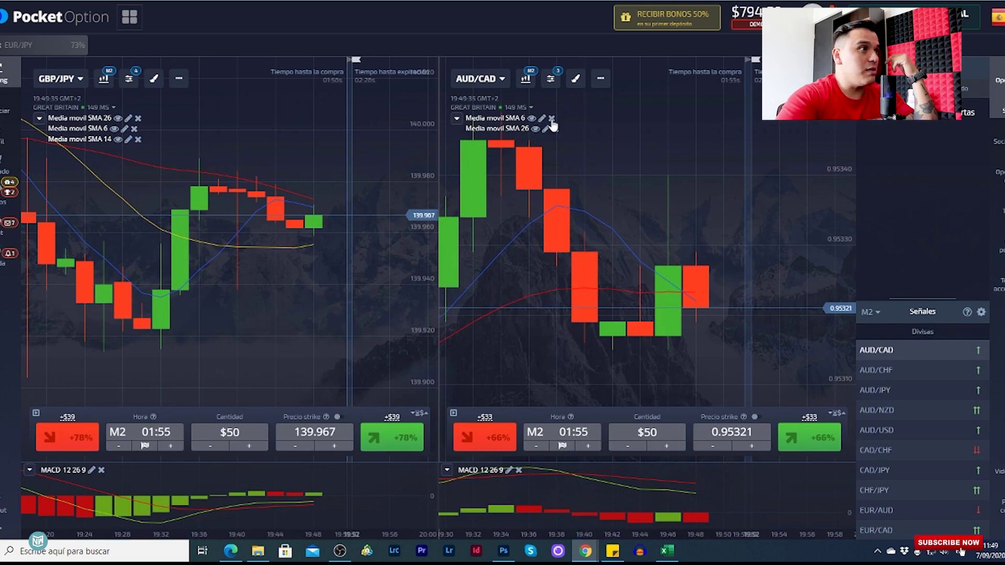
click(556, 119)
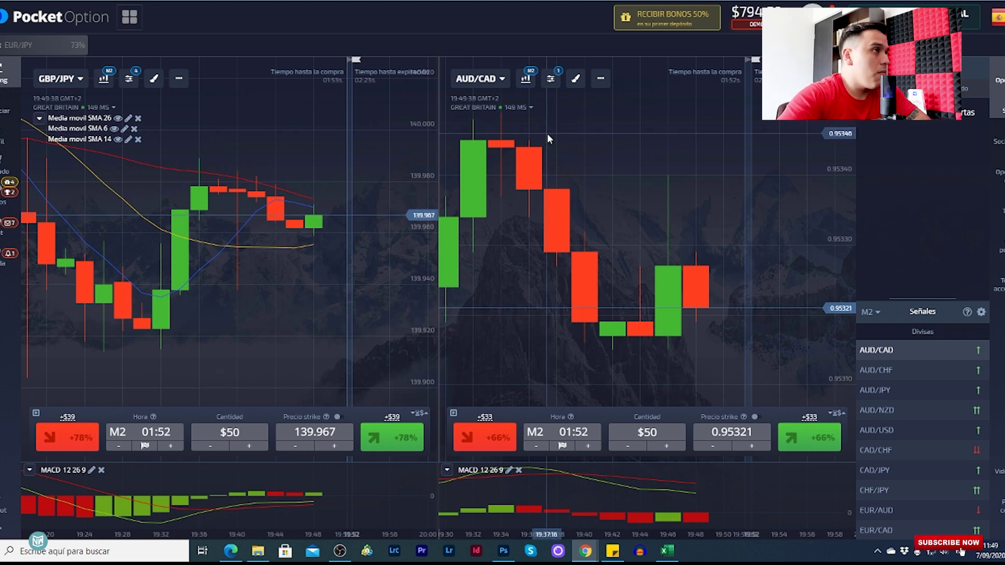
Add three Media movil indicators to the AUD/CAD chart
click(502, 79)
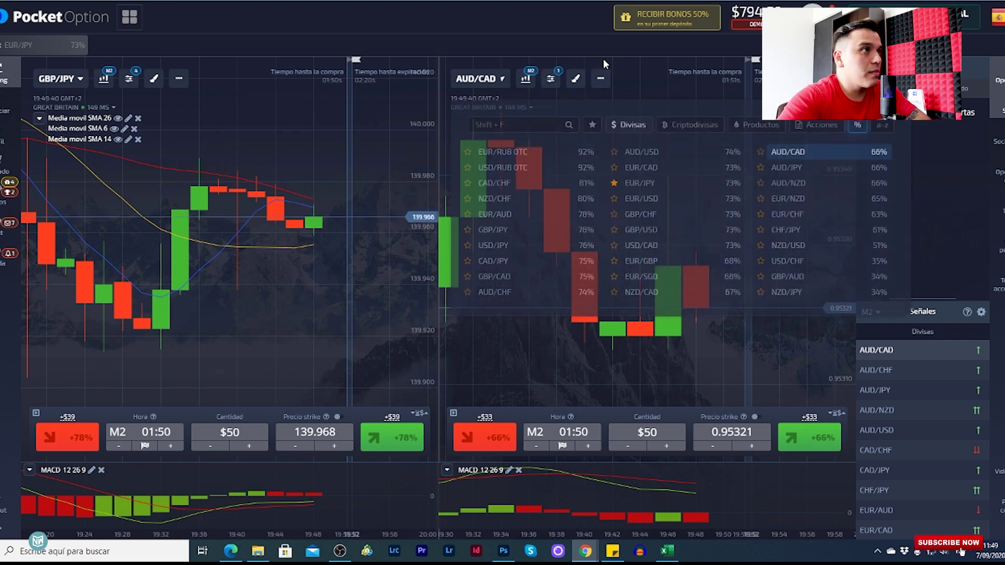
click(577, 80)
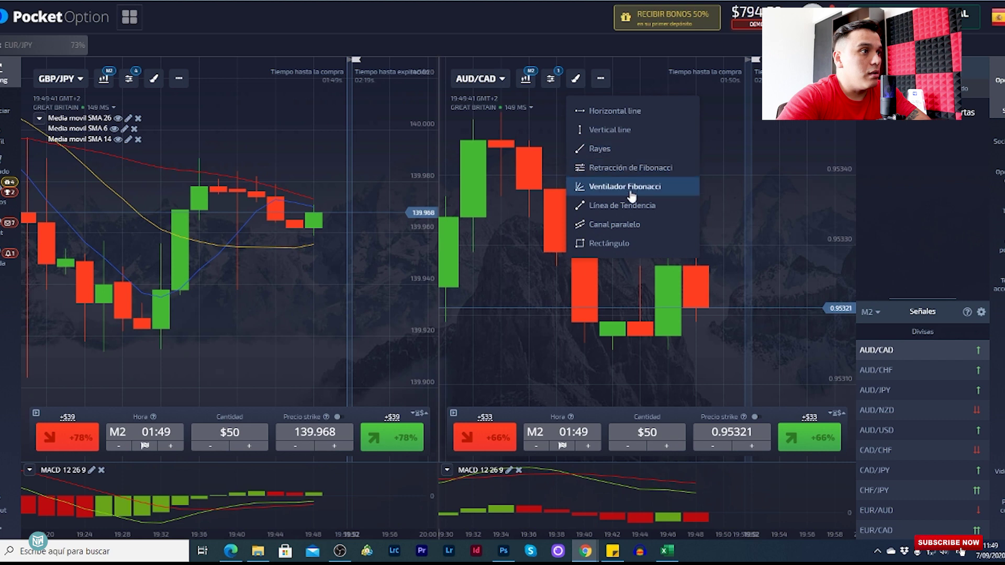
click(554, 79)
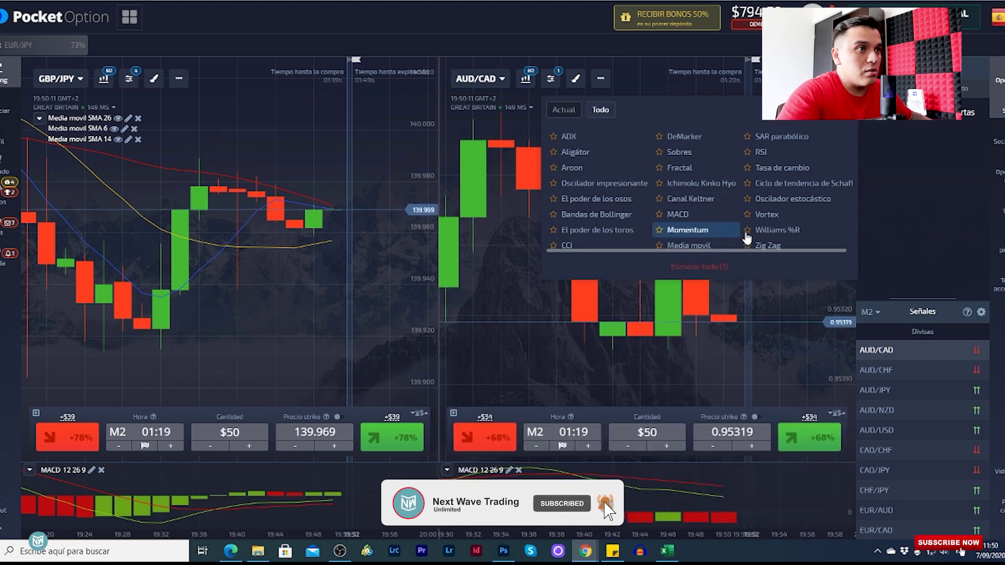
click(708, 247)
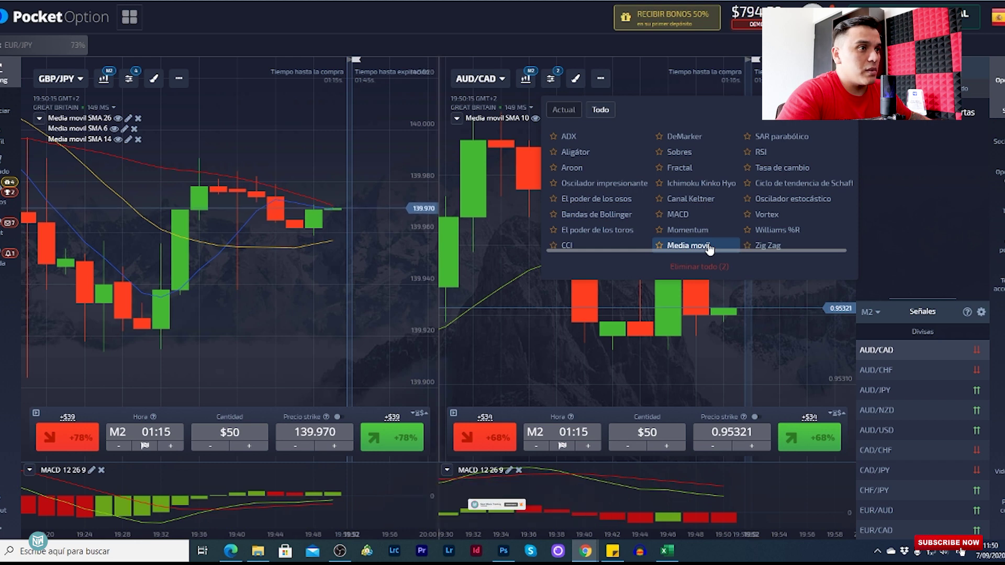
click(709, 247)
click(710, 247)
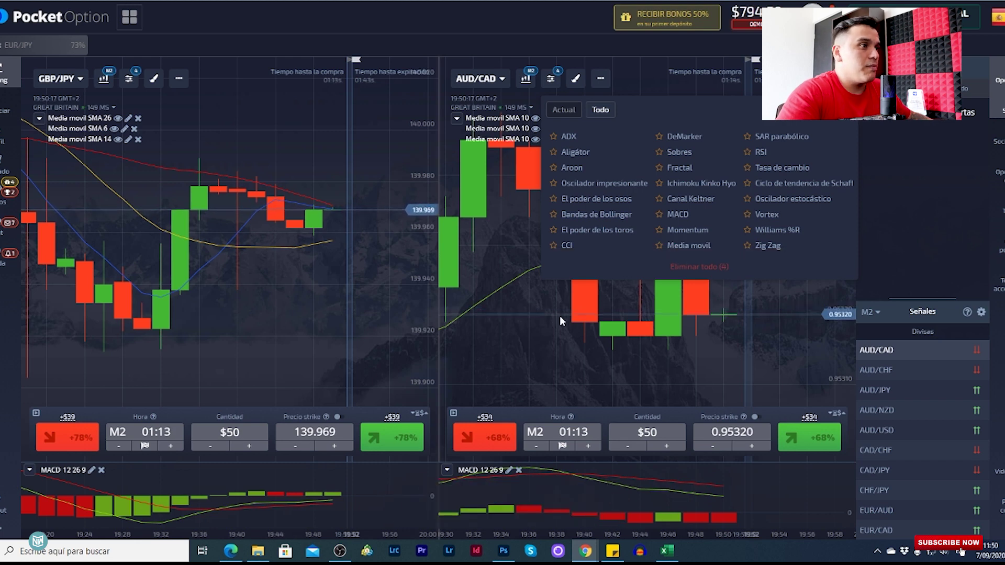
click(539, 337)
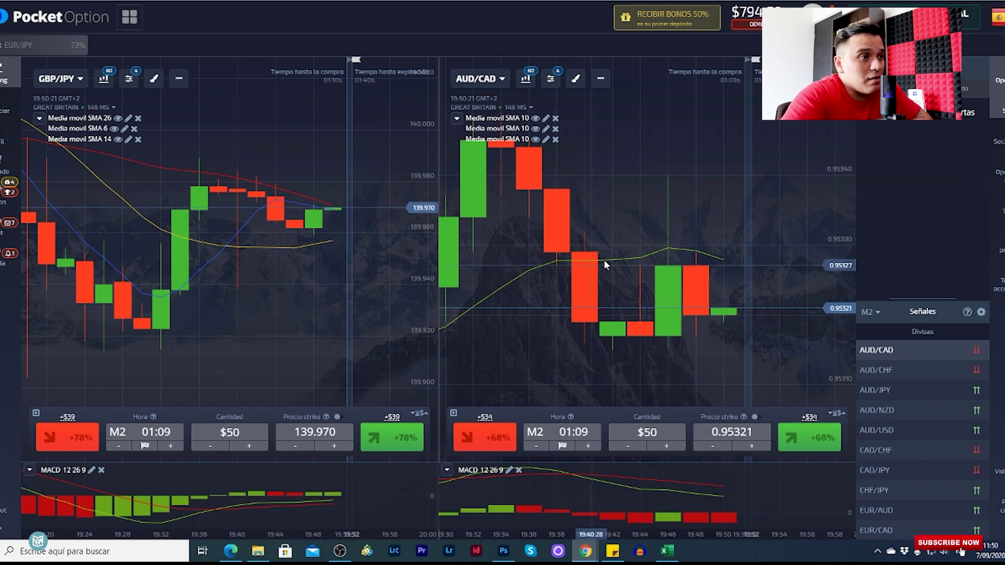
Set the first AUD/CAD moving average to period 14 with a yellow line and save it
click(548, 139)
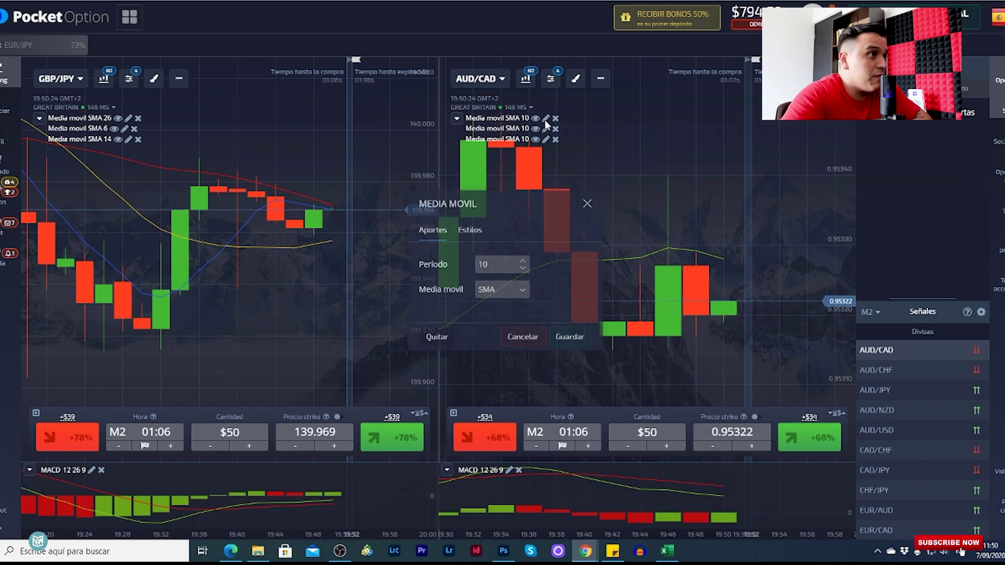
click(480, 231)
click(503, 265)
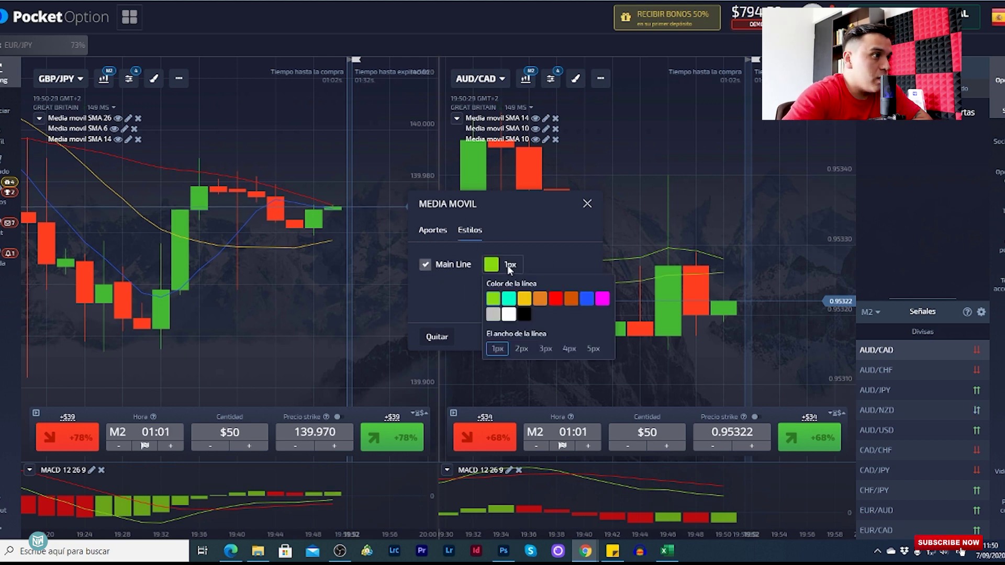
click(526, 301)
click(554, 242)
click(569, 336)
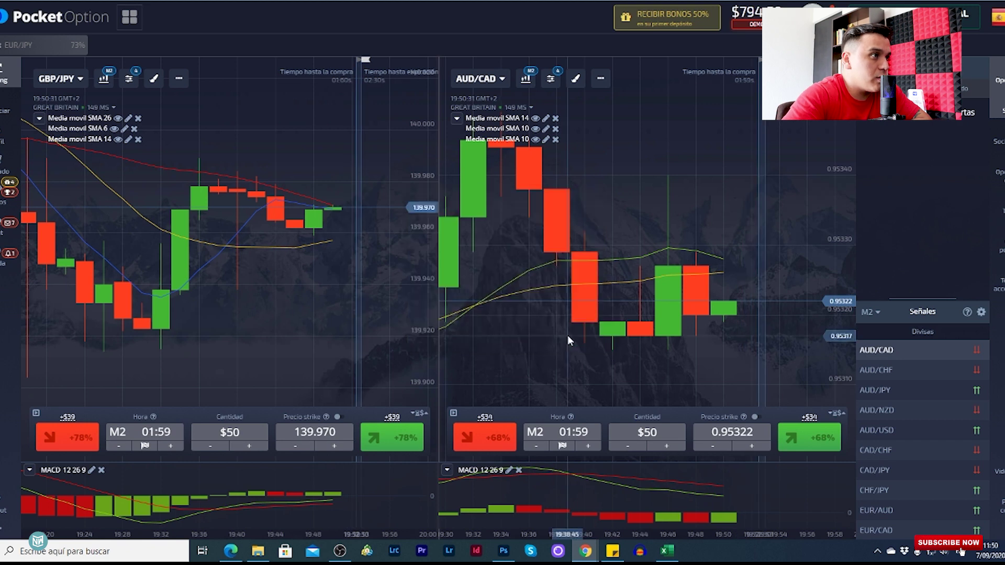
Set the second AUD/CAD moving average to period 26 with a red line and save it
click(547, 138)
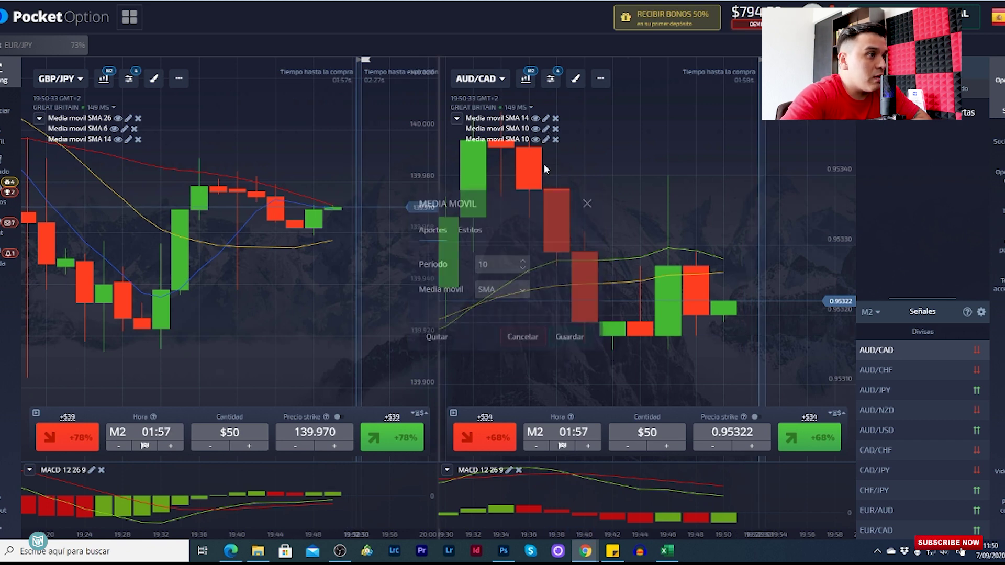
click(471, 231)
click(490, 266)
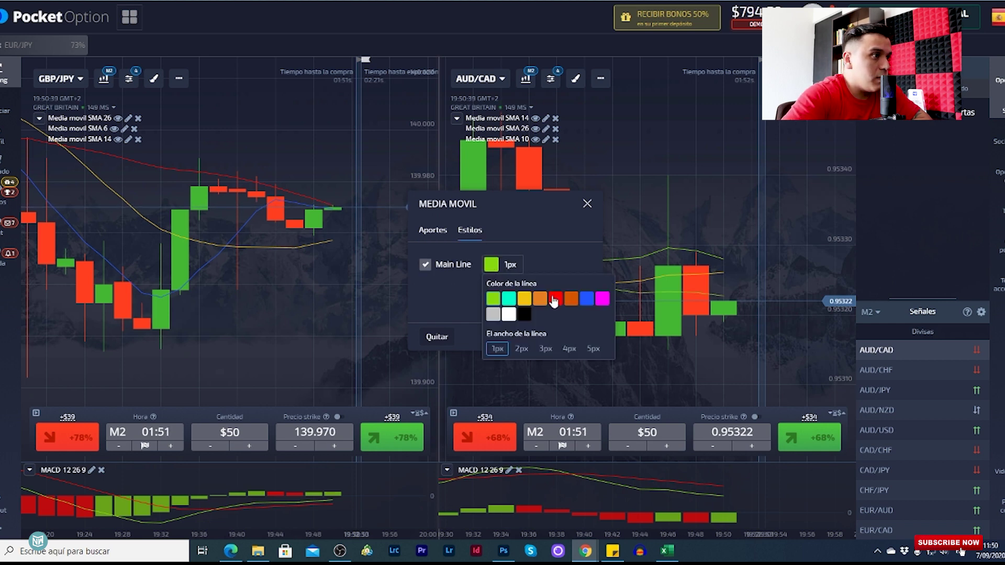
click(576, 236)
click(568, 339)
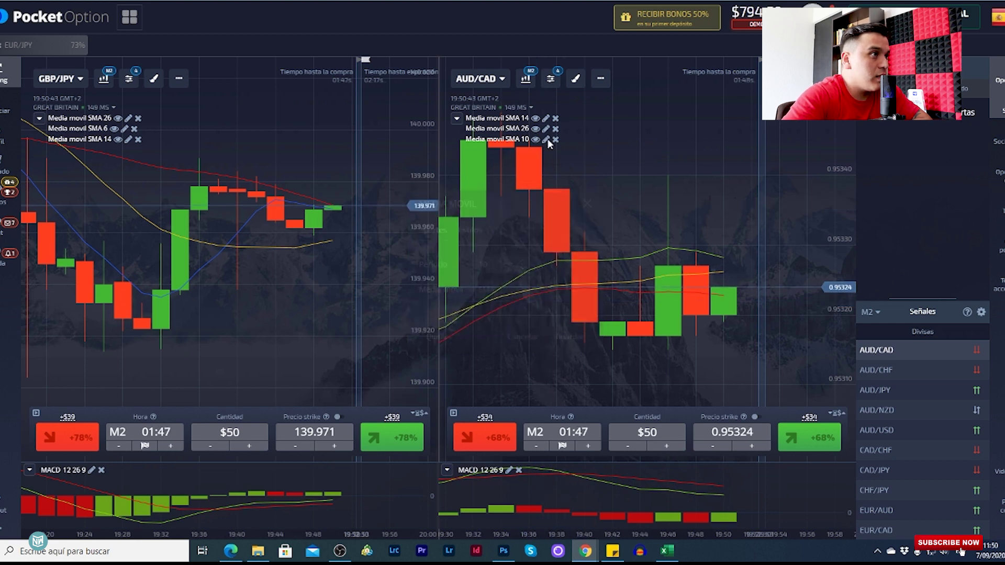
Set the third AUD/CAD moving average to period 6 with a blue line and save it
click(546, 140)
double_click(503, 262)
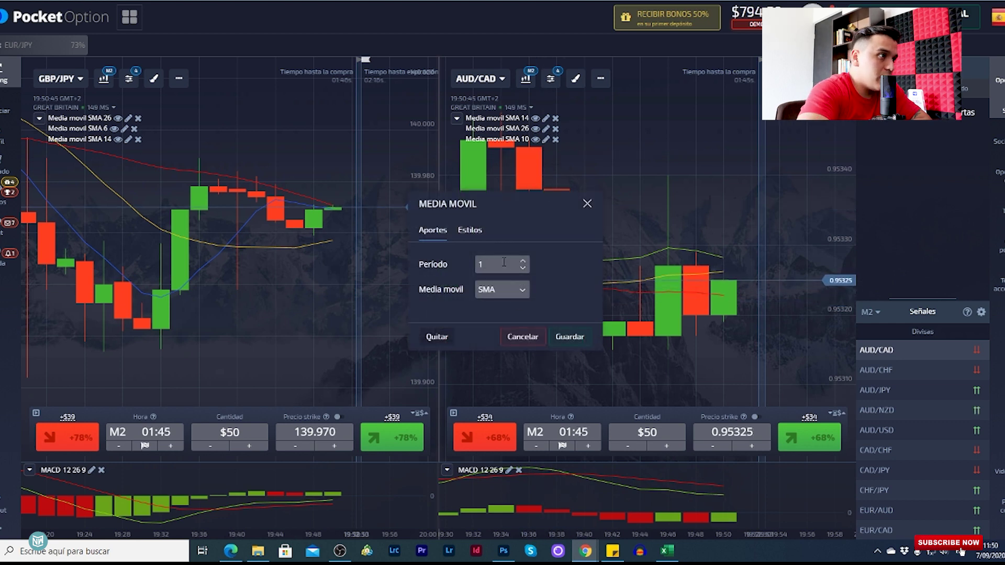
key(BackSpace)
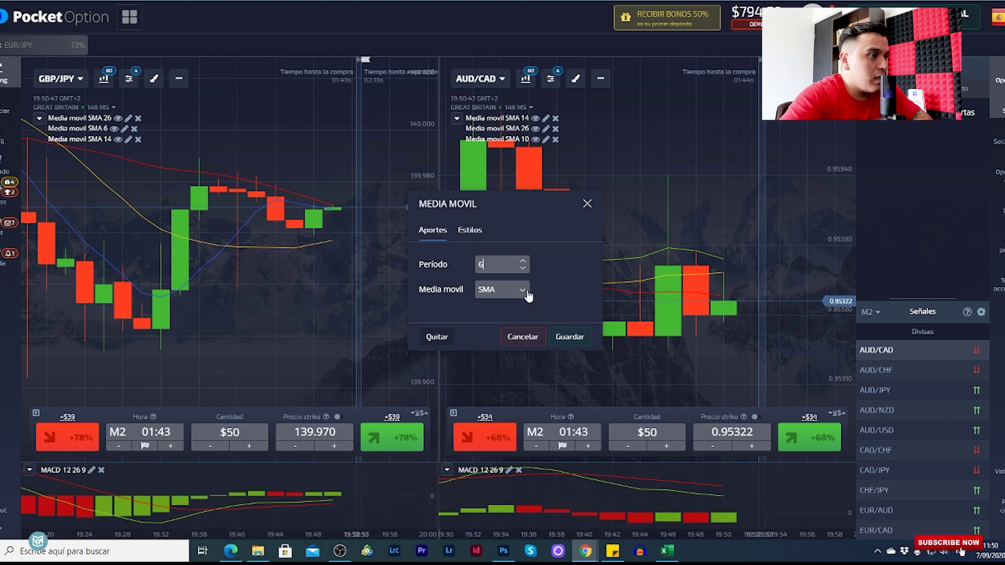
click(470, 234)
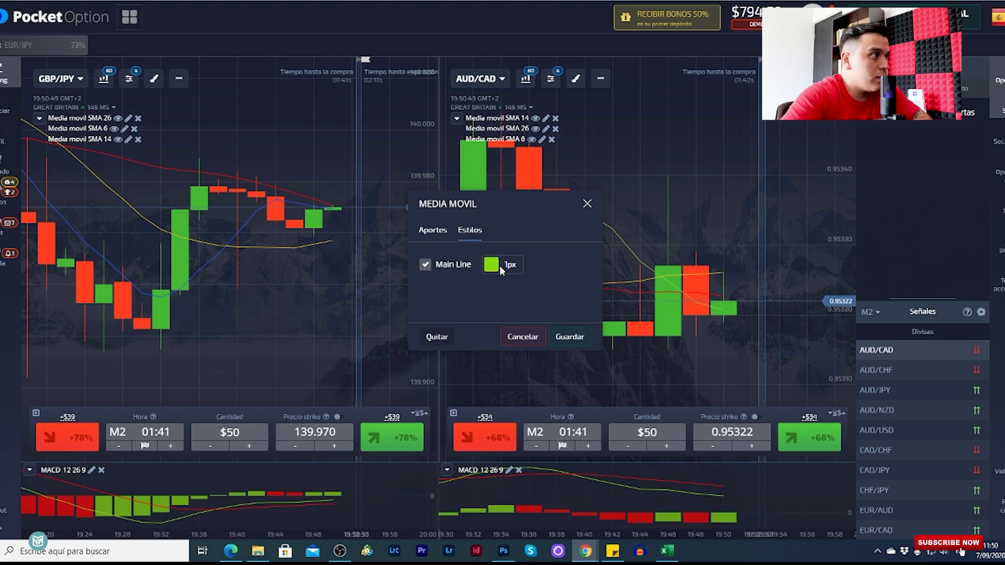
click(502, 267)
click(587, 298)
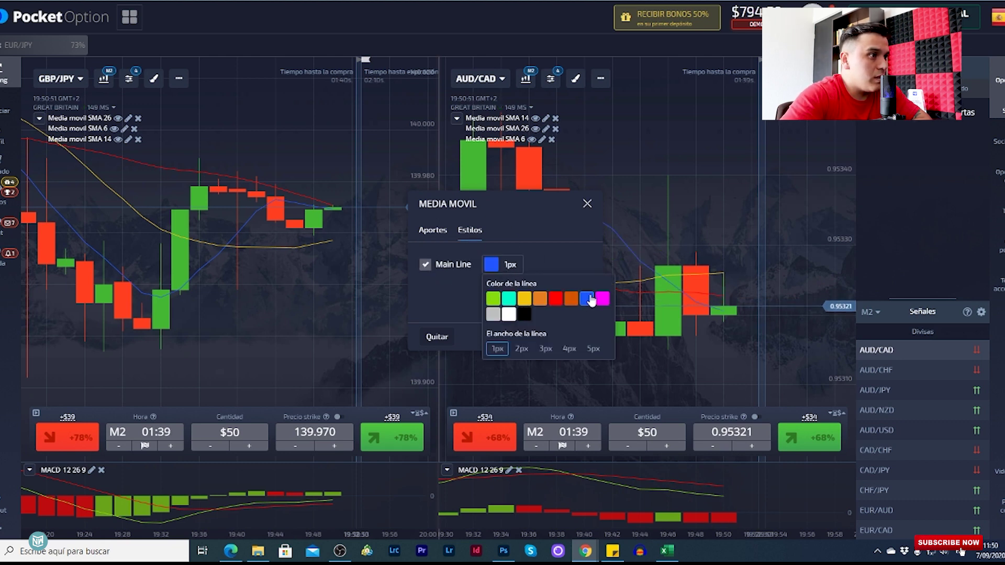
click(573, 258)
click(569, 337)
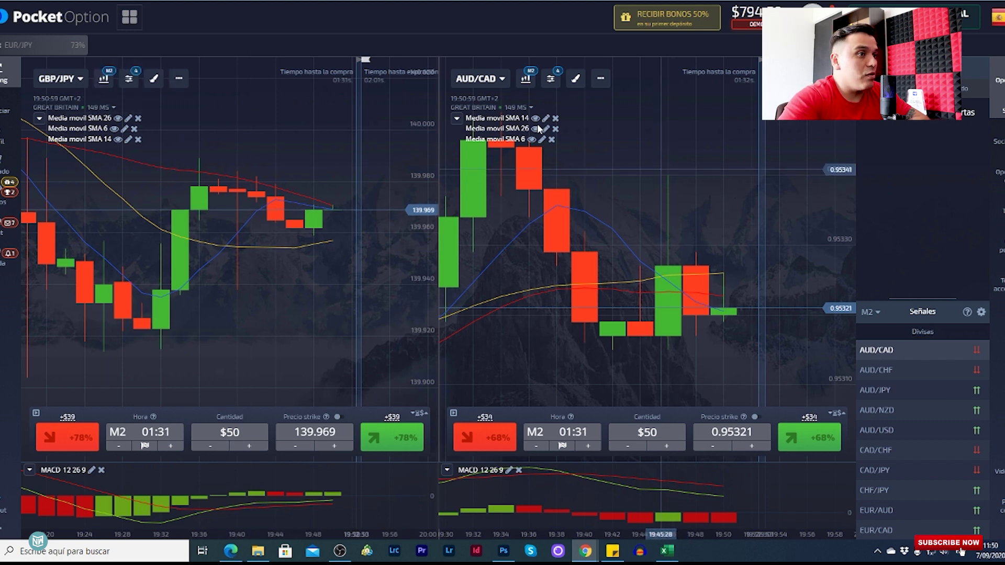
Switch the GBP/JPY chart to the USD/JPY currency pair
scroll(717, 246, down, 3)
scroll(727, 244, down, 2)
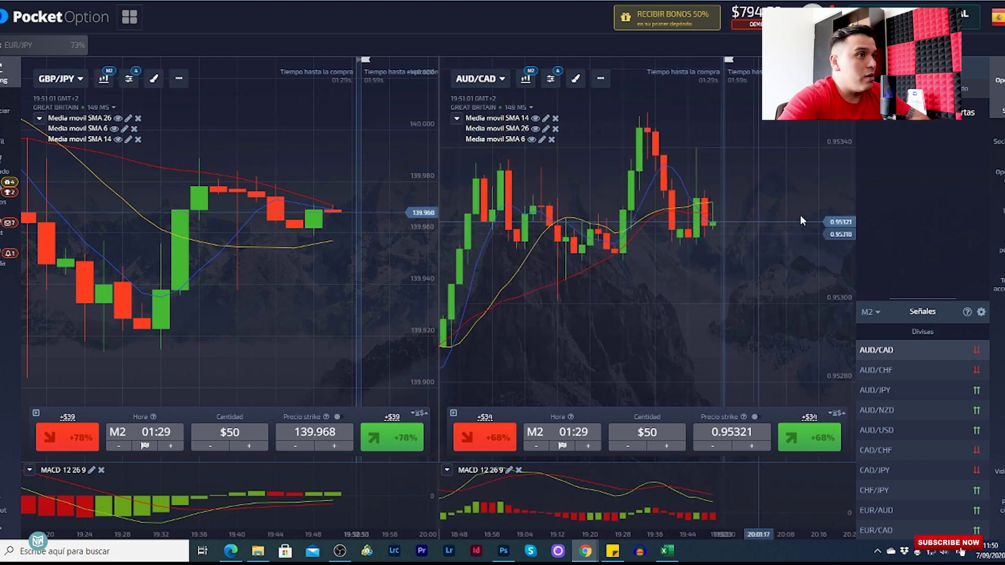
click(74, 83)
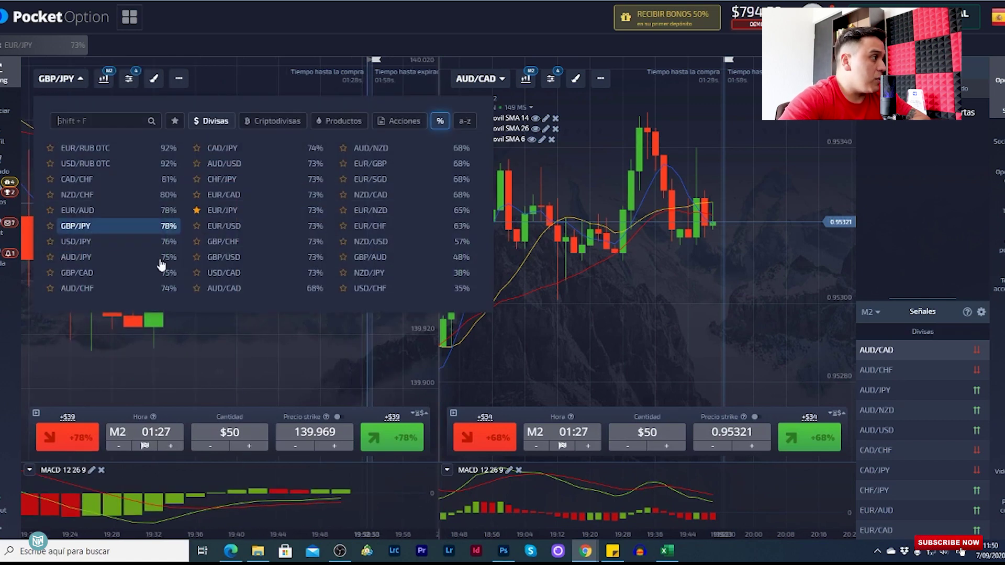
click(108, 245)
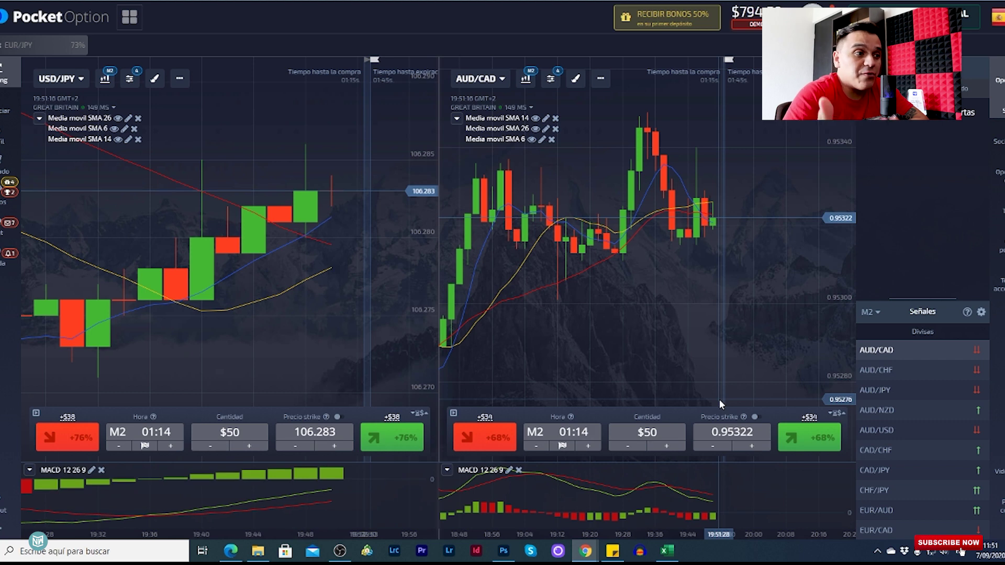
Review the expiration time choices and the candle time frame settings of the AUD/CAD chart
click(573, 434)
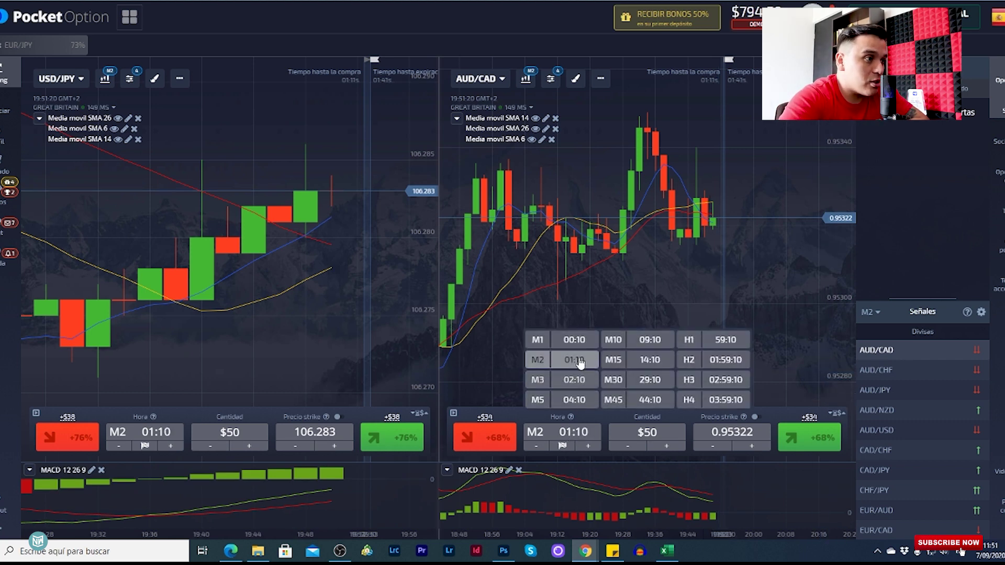
click(696, 261)
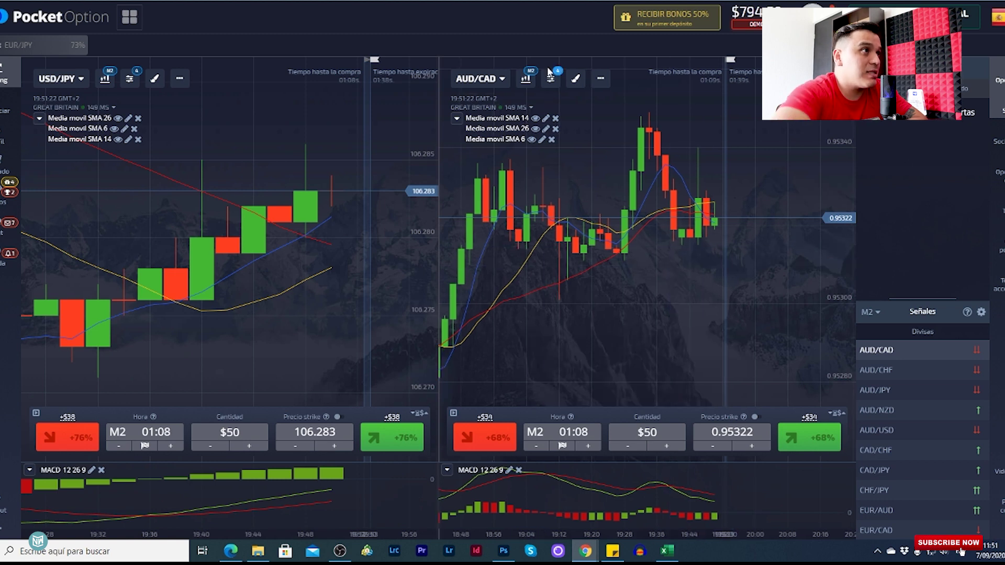
click(527, 79)
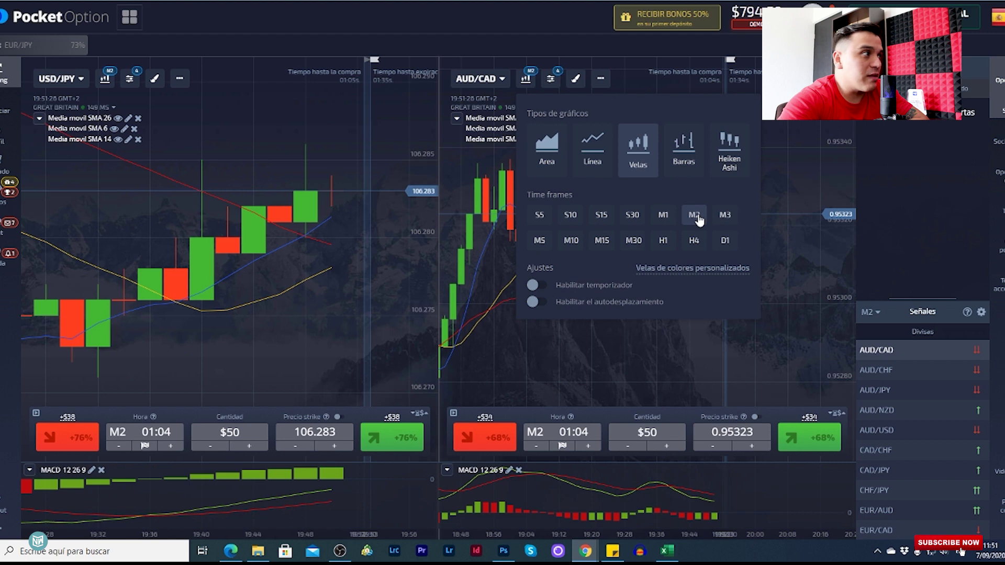
click(794, 365)
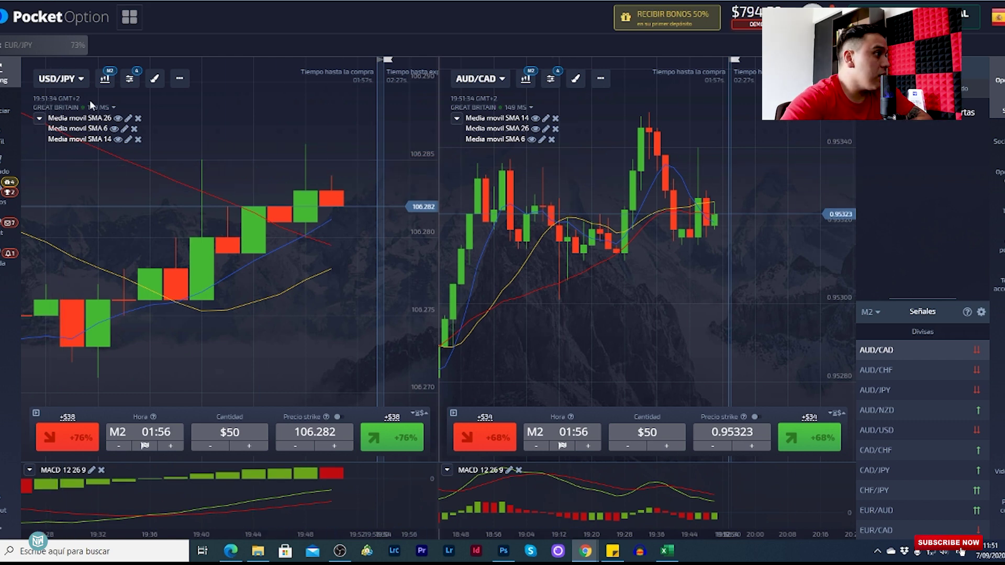
Inspect the USD/JPY price trend and place a $50 upward trade with M2 expiration
drag(252, 291, 206, 293)
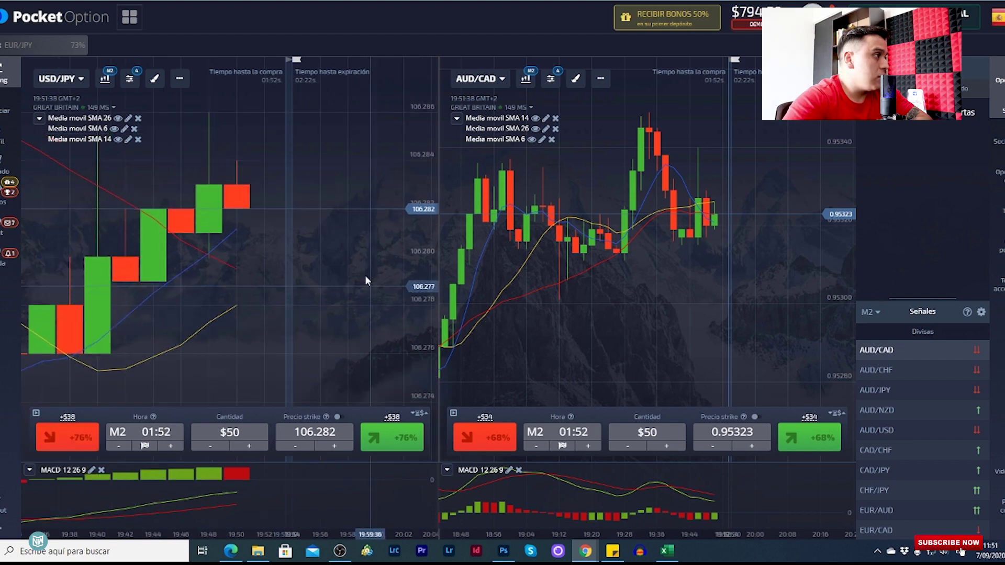
scroll(294, 262, down, 5)
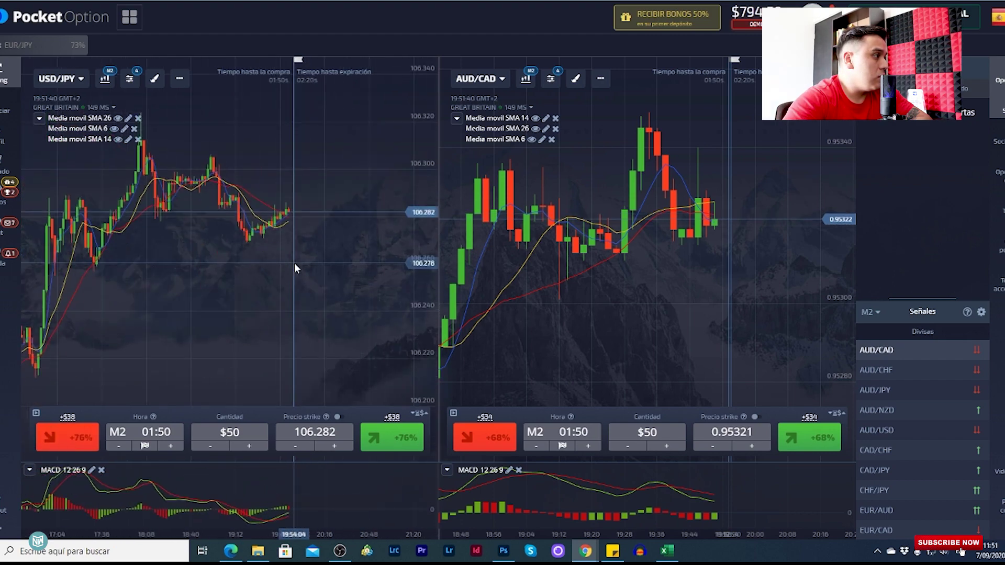
scroll(295, 262, up, 5)
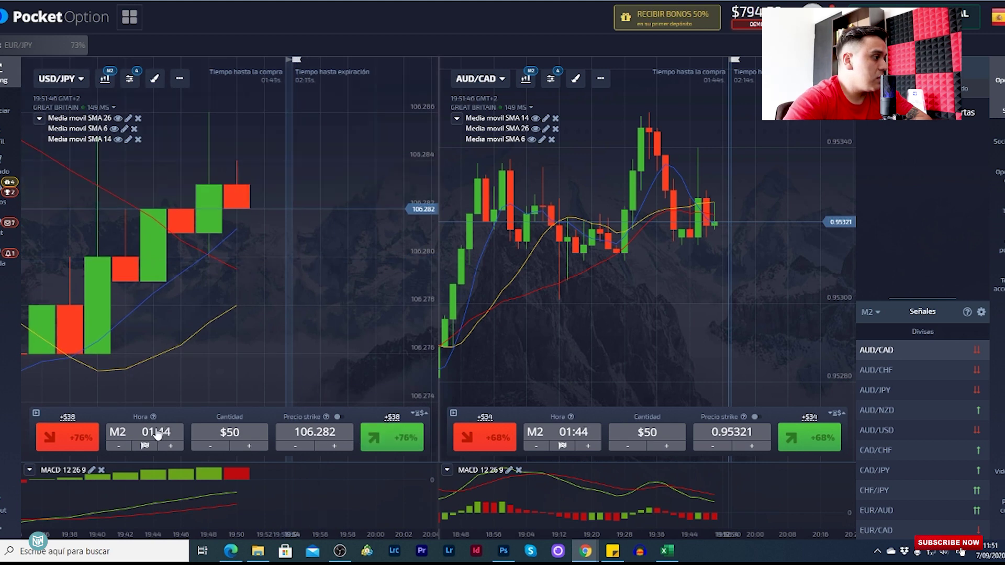
click(152, 432)
click(396, 432)
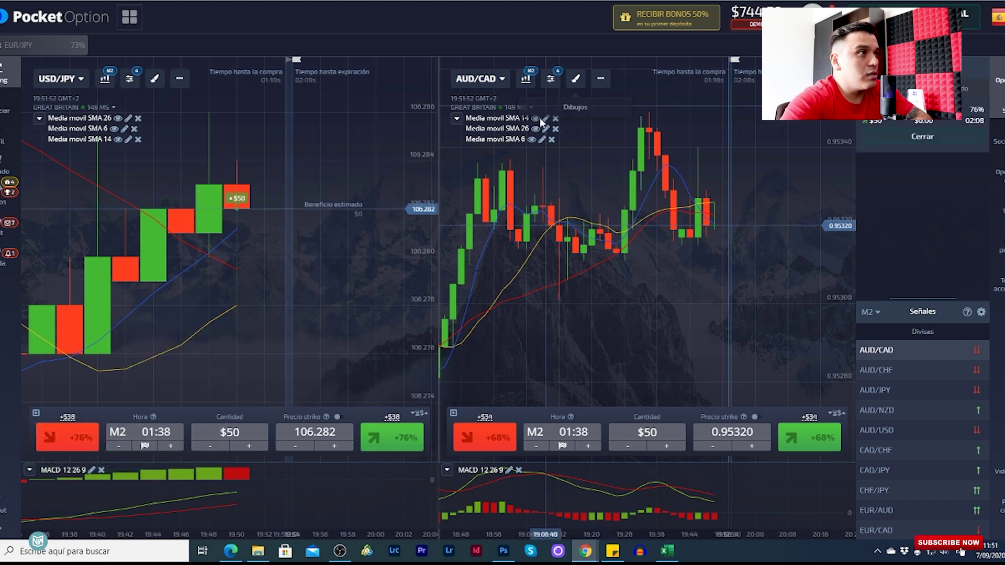
Cycle the AUD/CAD chart through AUD/JPY, GBP/CAD and AUD/CHF to compare their moving averages and MACD, and recheck the USD/JPY trend
click(497, 80)
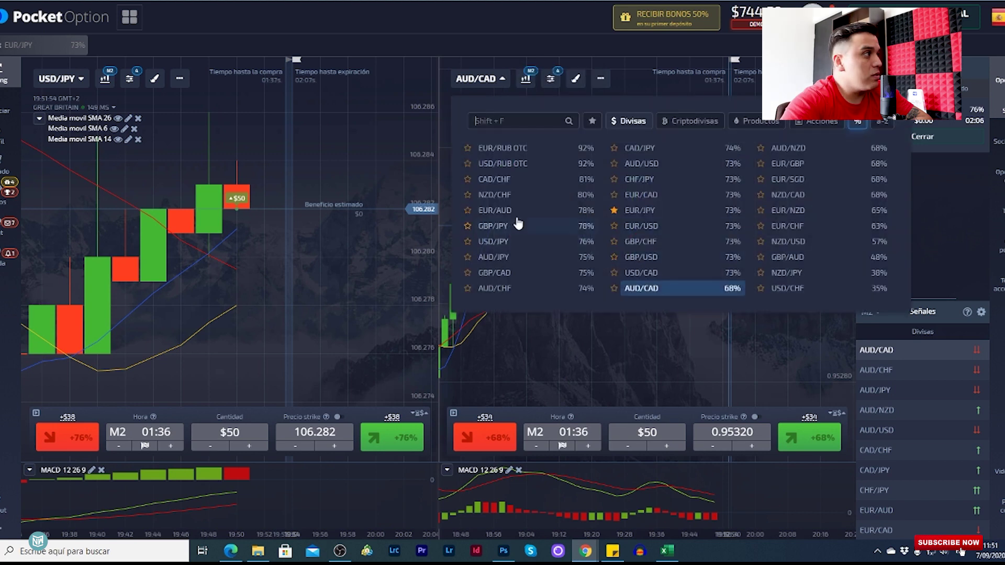
click(516, 257)
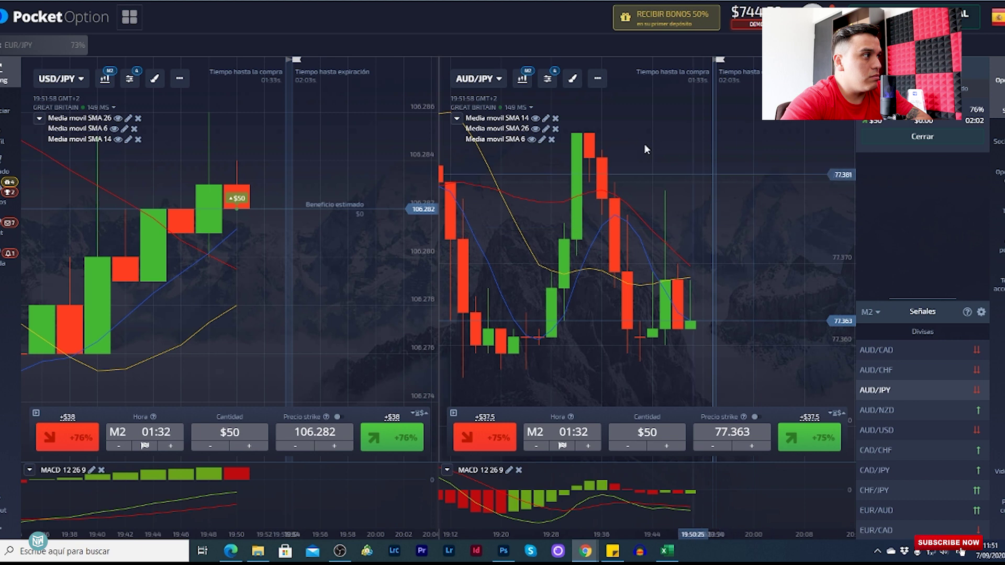
click(500, 79)
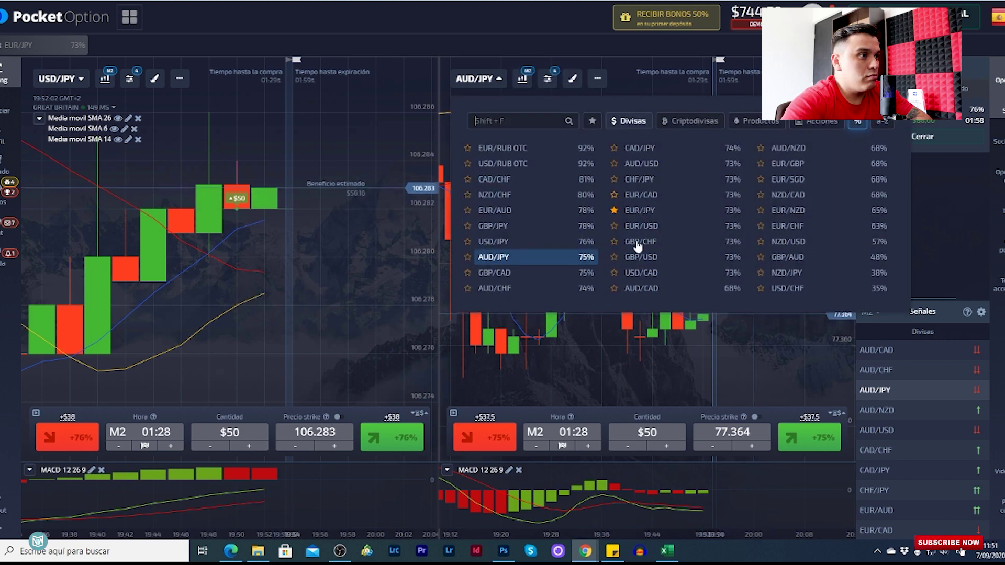
click(508, 203)
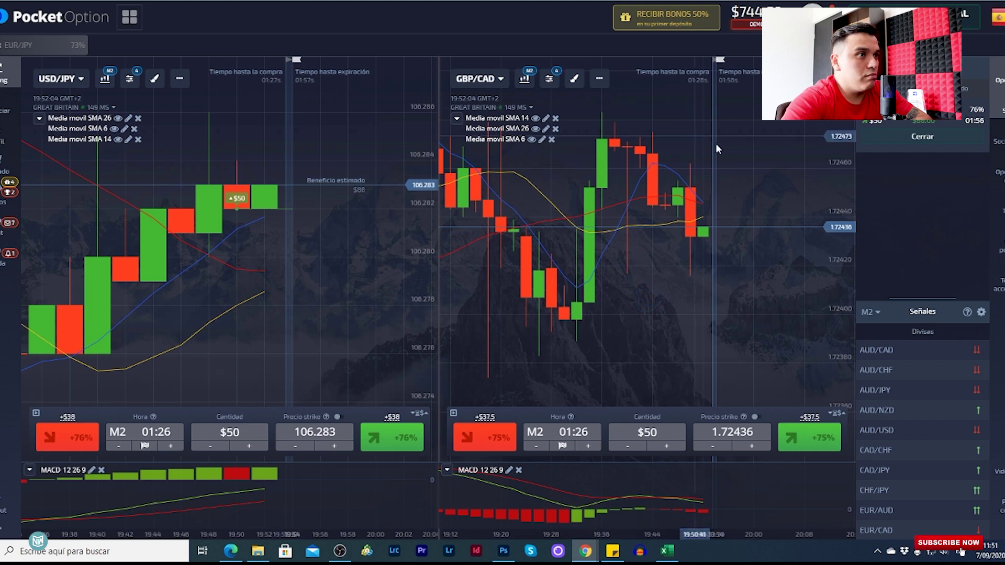
click(500, 80)
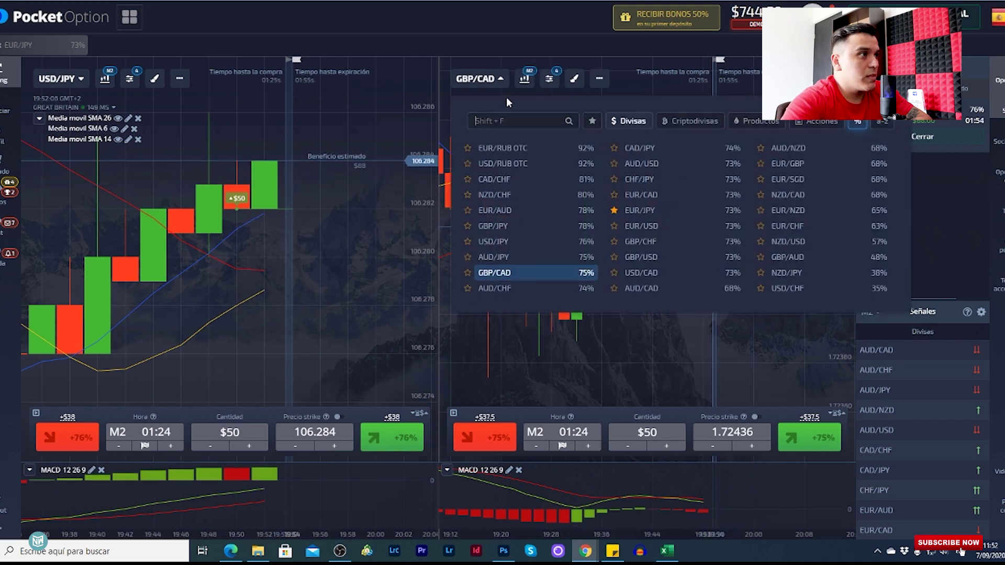
click(514, 287)
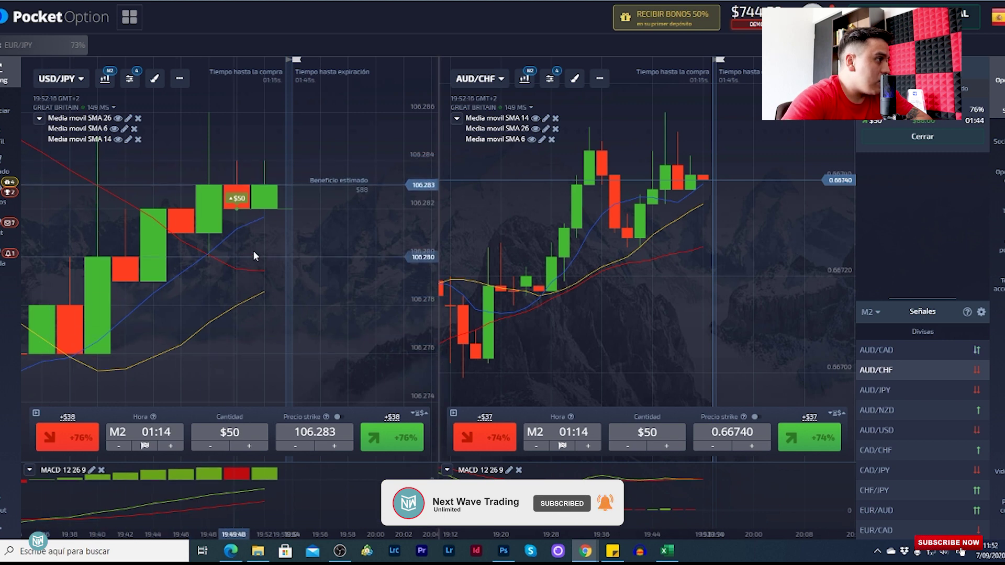
drag(123, 326, 285, 300)
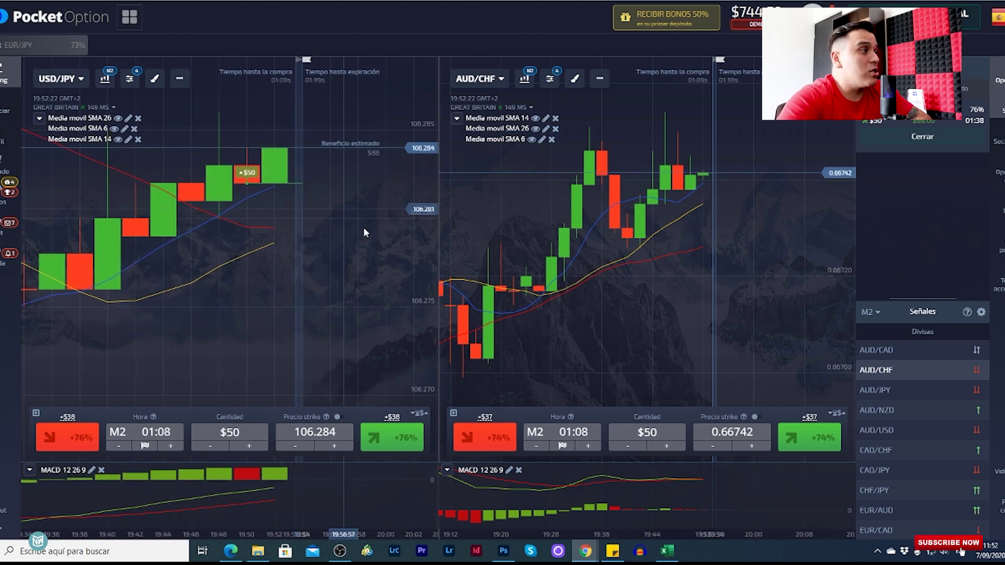
Switch the AUD/CHF chart to the CAD/JPY currency pair and inspect its latest candles up close
click(500, 81)
click(645, 149)
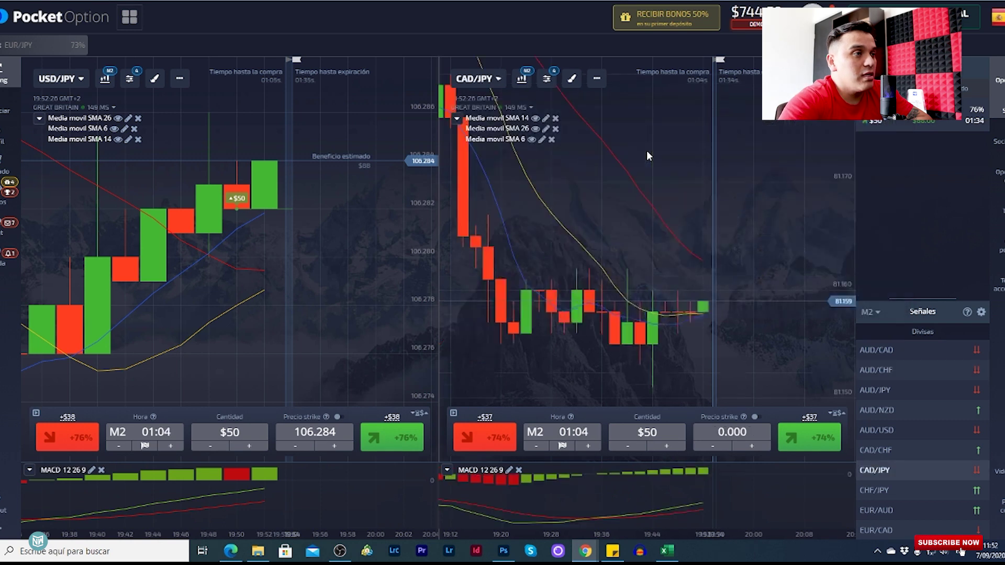
scroll(747, 247, up, 3)
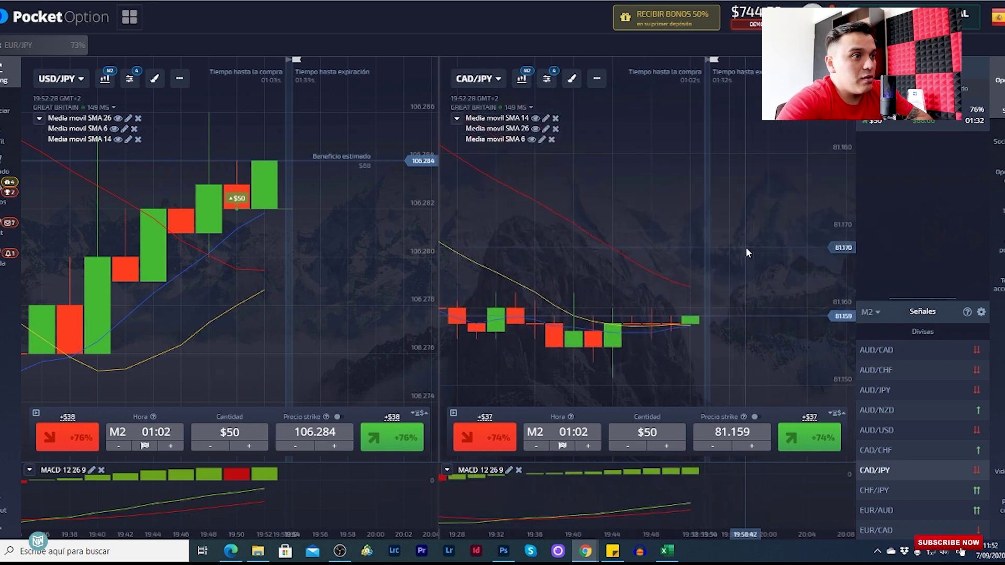
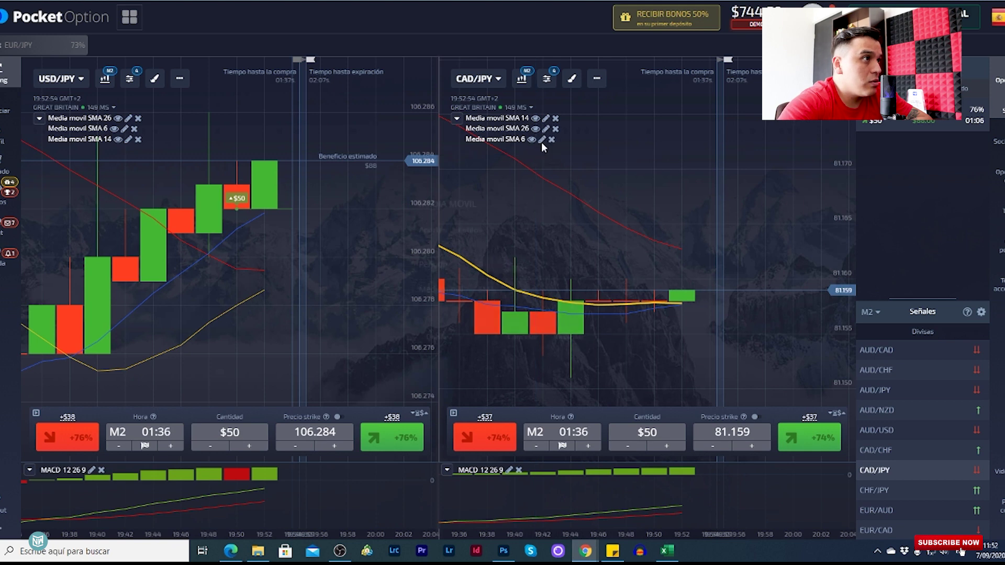
Set the line thickness of the CAD/JPY chart's period 6 moving average to 4px and save it
click(542, 139)
click(470, 230)
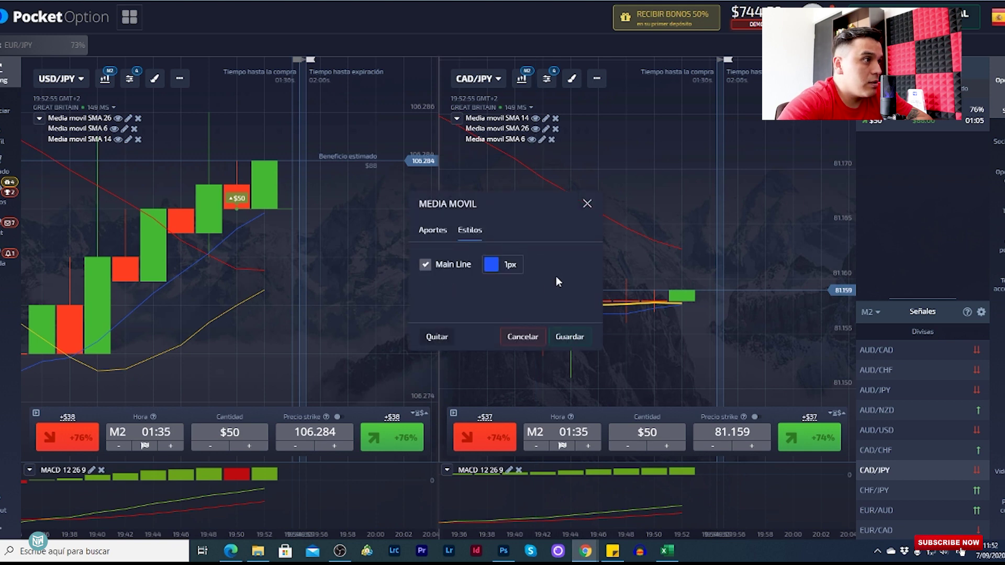
click(517, 268)
click(653, 209)
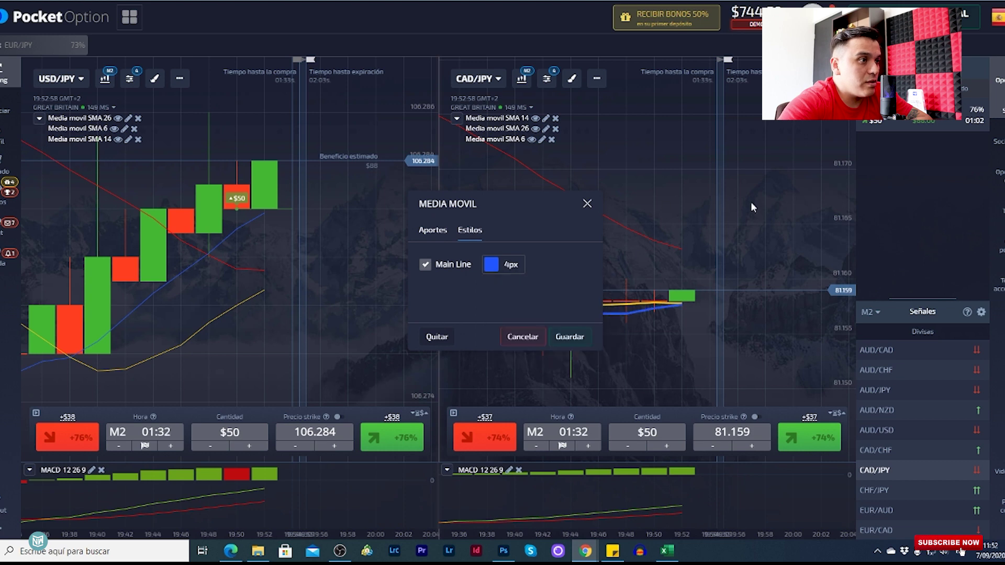
click(578, 337)
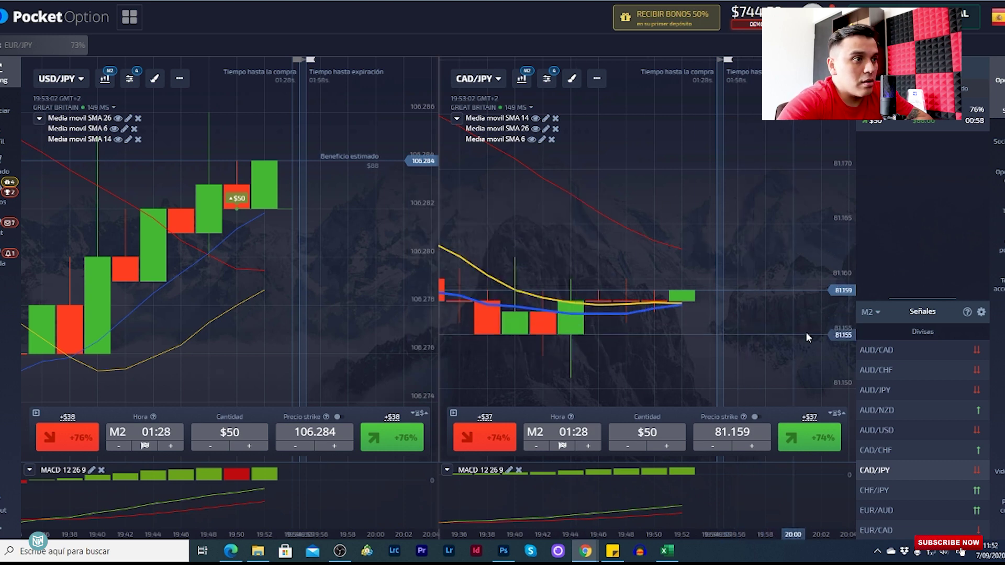
click(581, 437)
click(731, 250)
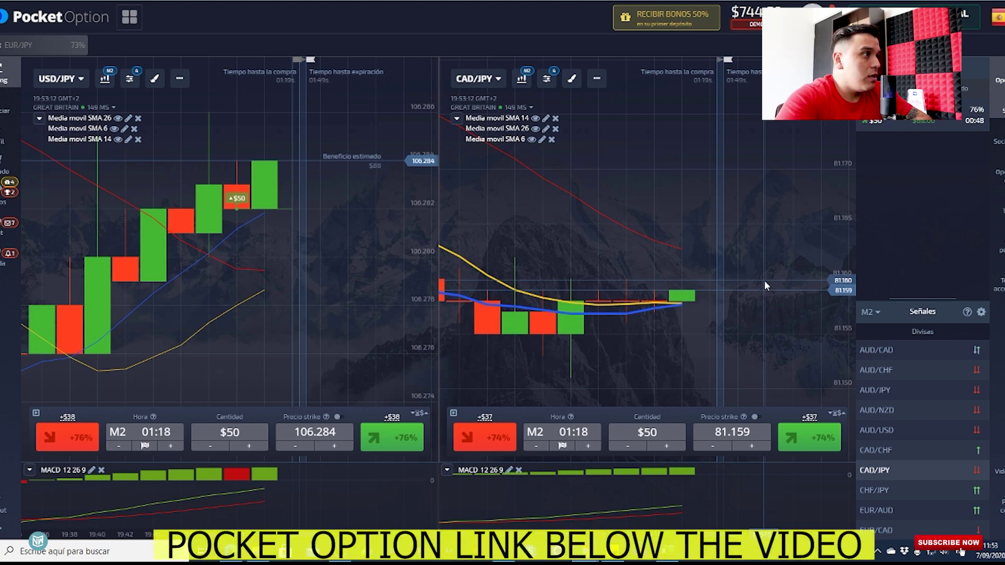
Cycle the USD/JPY chart through AUD/USD, CHF/JPY, EUR/CAD and EUR/JPY to look for a moving average crossover
click(60, 81)
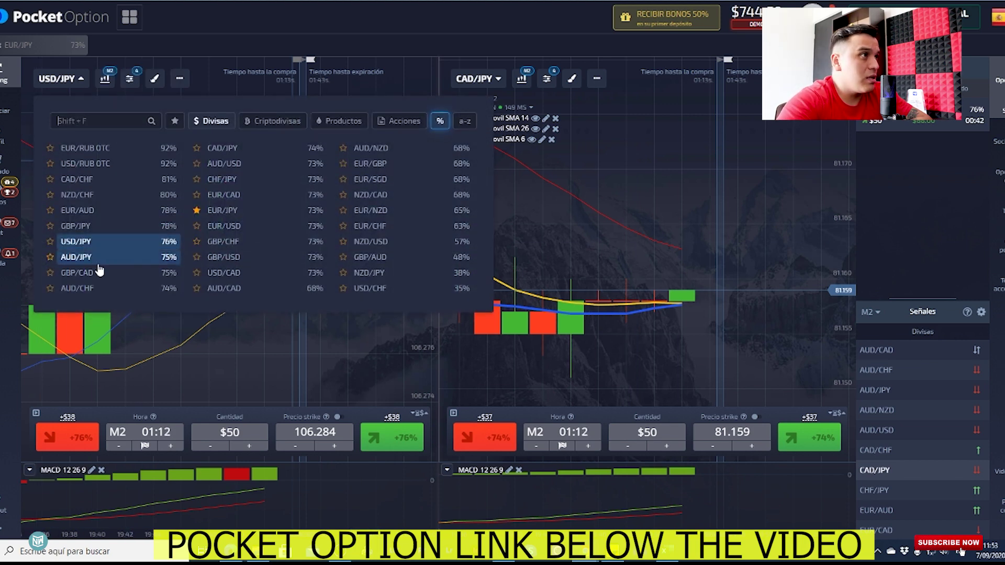
click(234, 163)
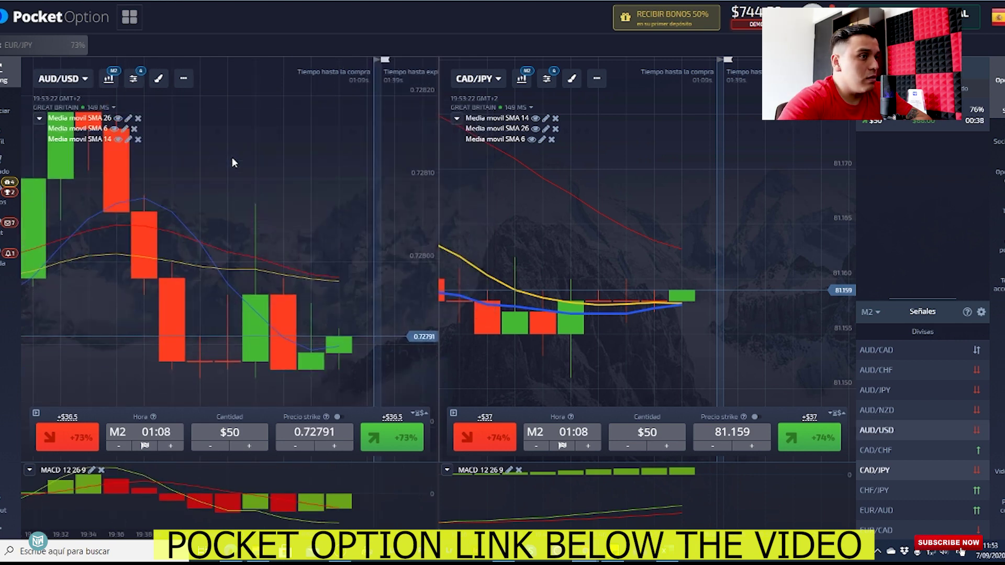
click(67, 82)
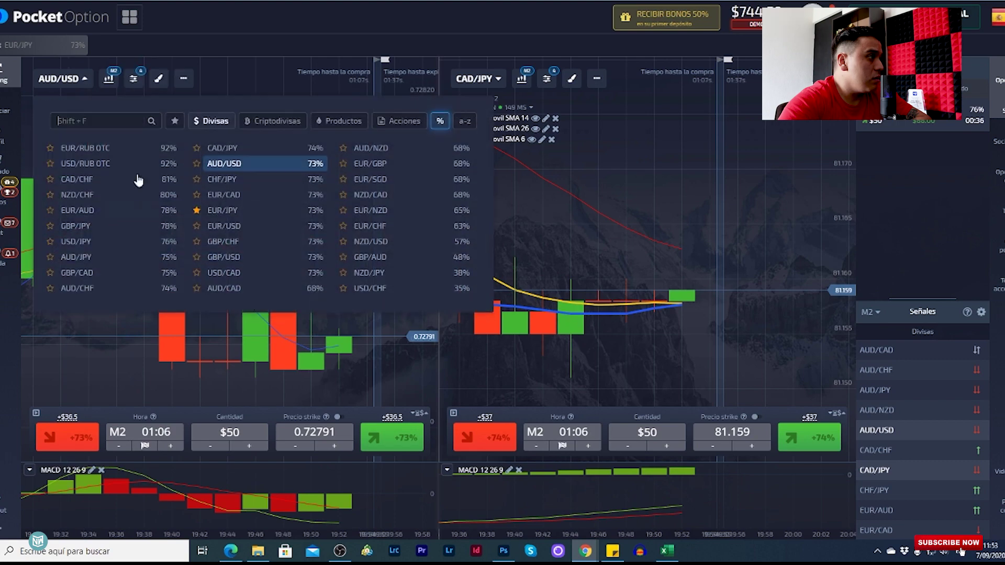
click(217, 178)
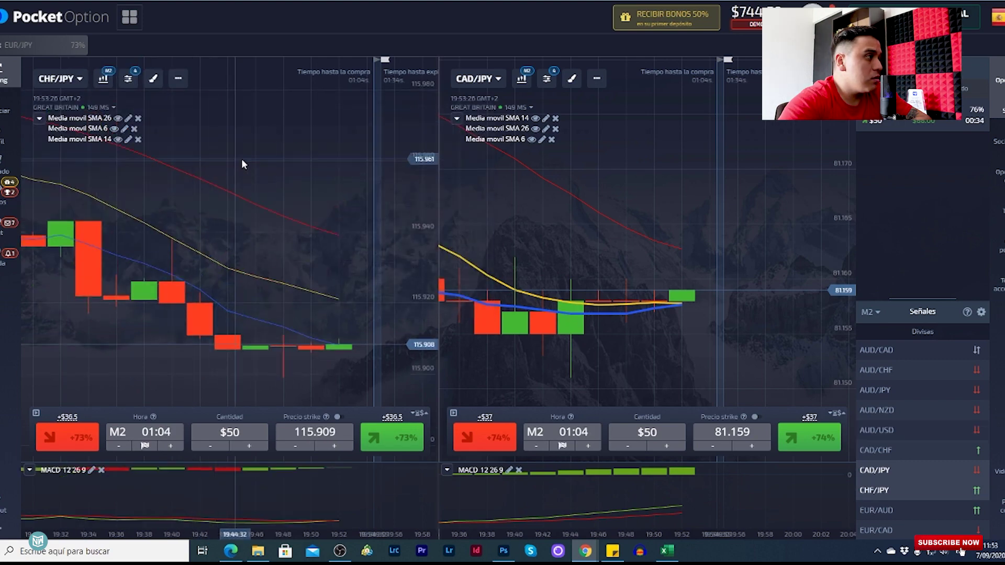
click(52, 80)
click(187, 182)
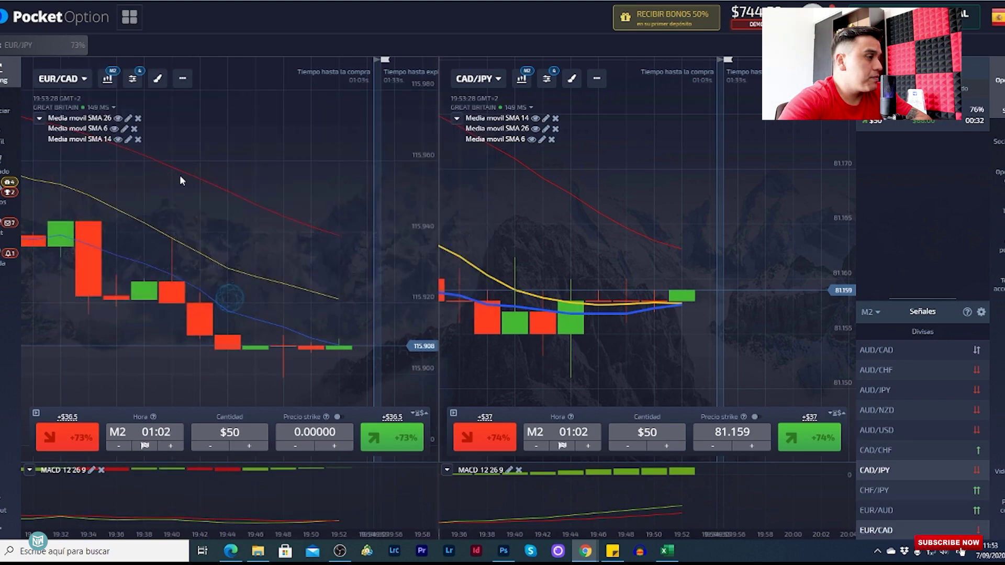
click(80, 81)
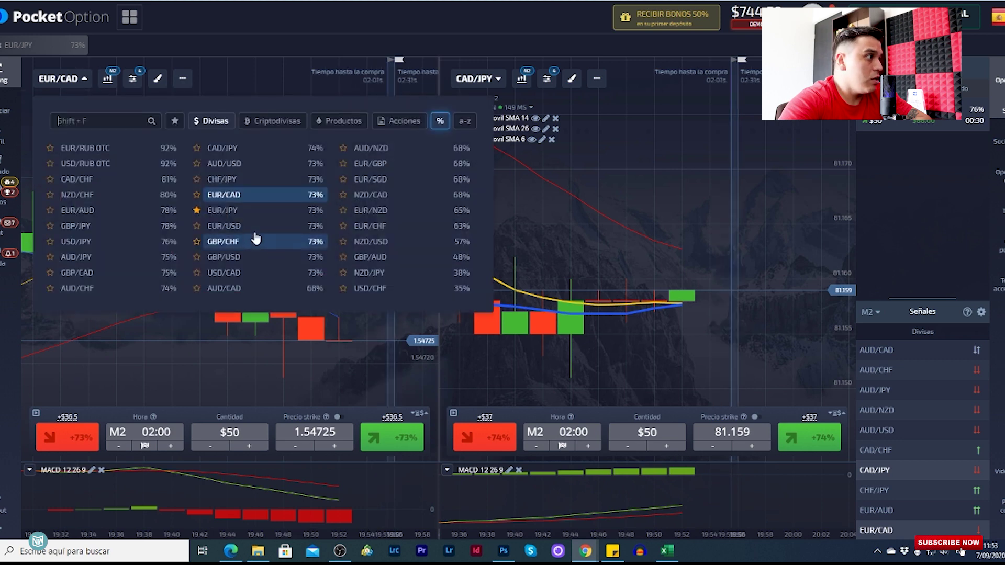
click(244, 210)
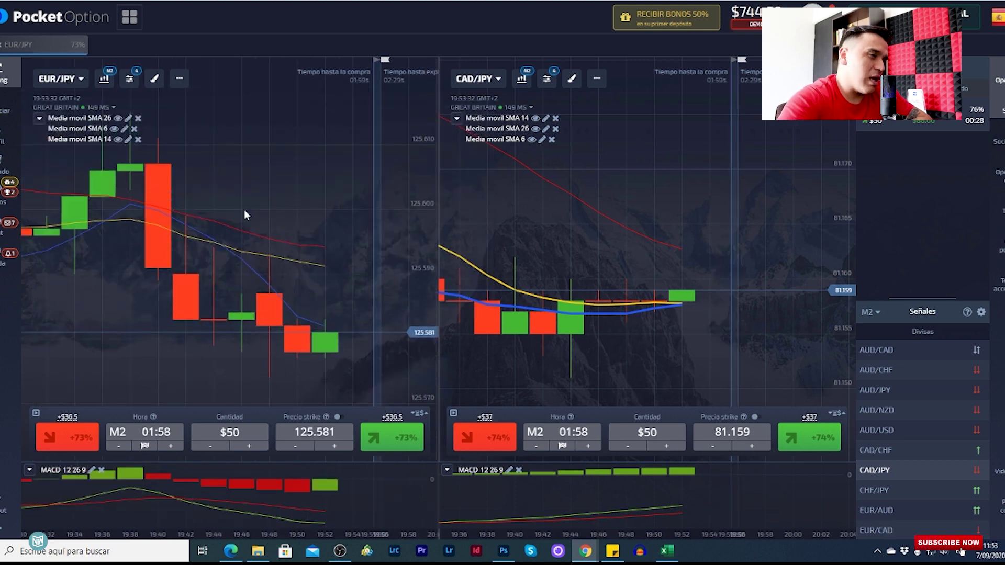
Cycle the EUR/JPY chart through EUR/USD, GBP/CHF, GBP/USD and USD/CAD to look for a trade entry
click(60, 79)
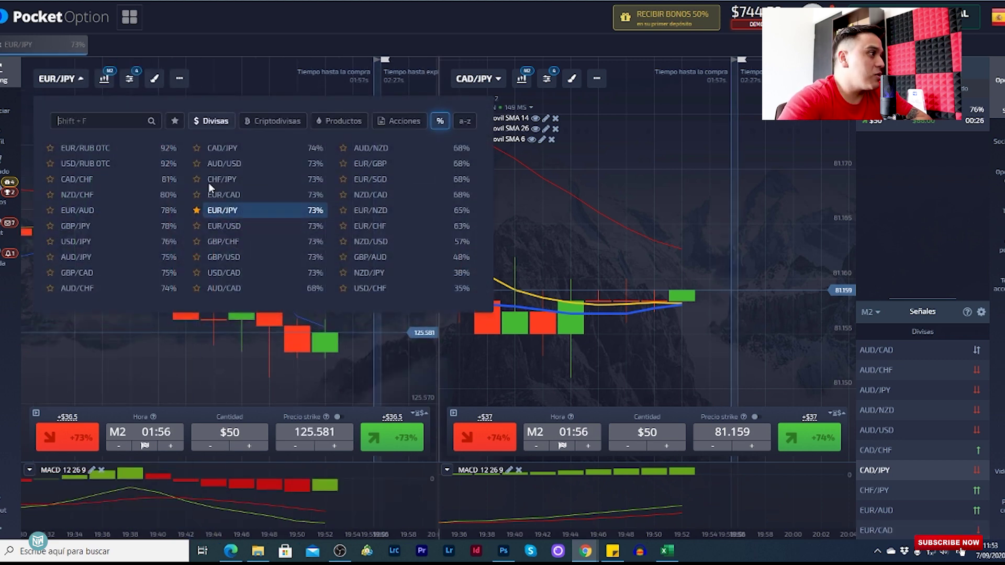
click(237, 224)
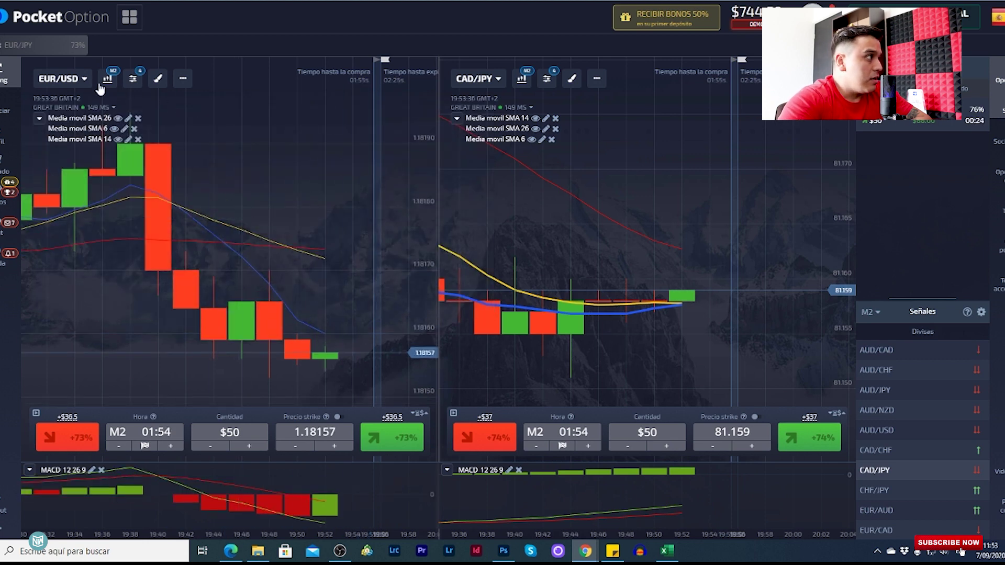
click(77, 83)
click(229, 245)
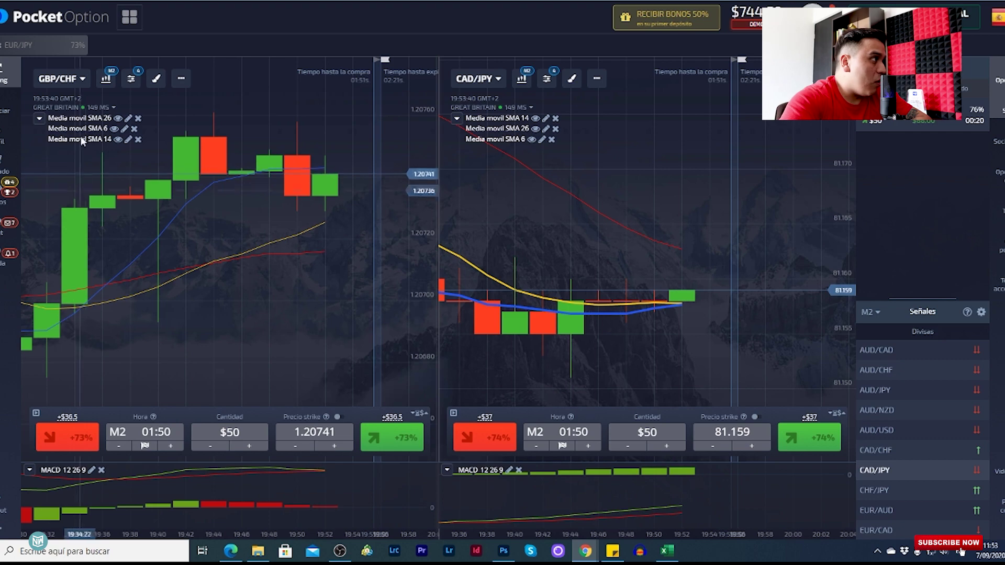
click(77, 79)
click(223, 252)
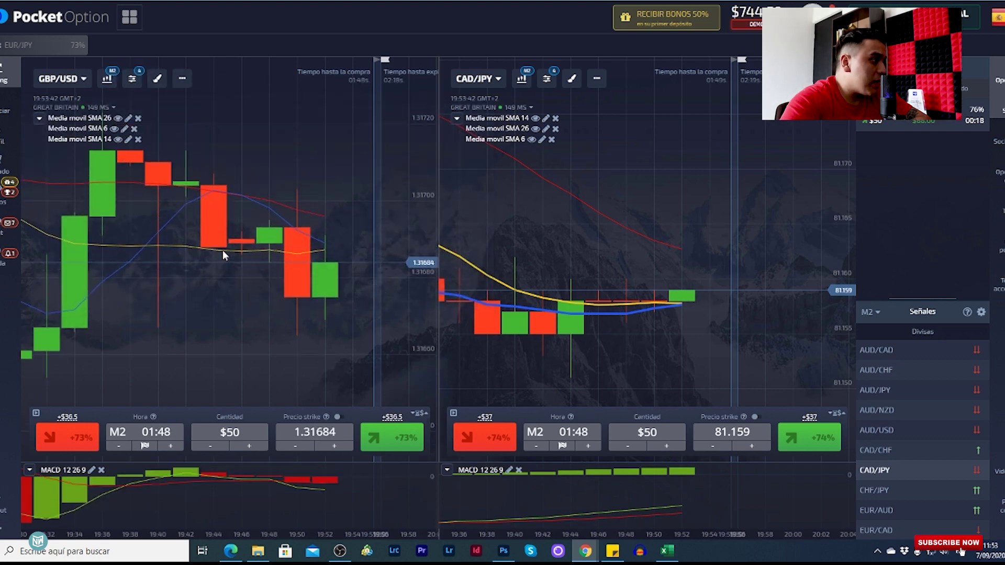
click(73, 78)
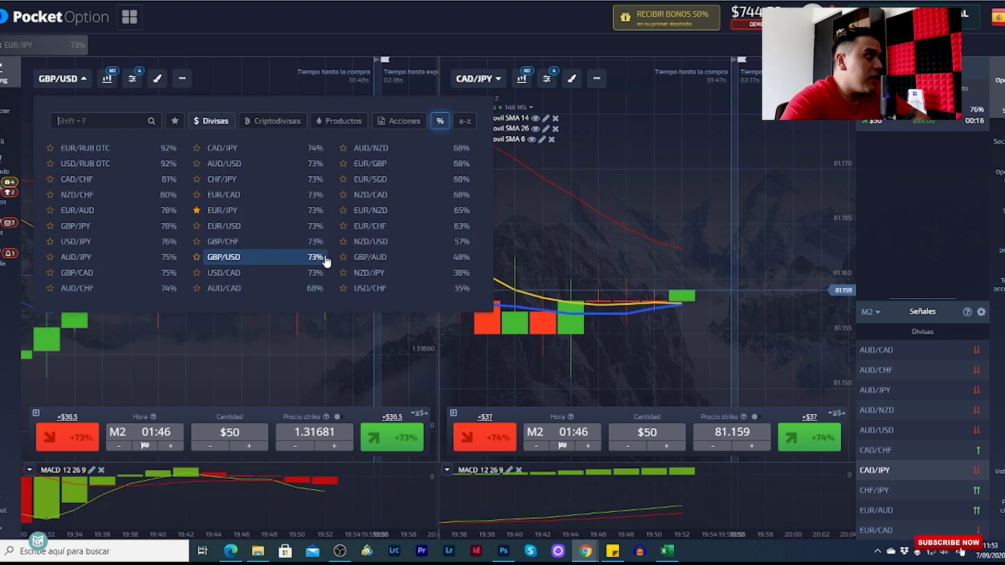
click(265, 275)
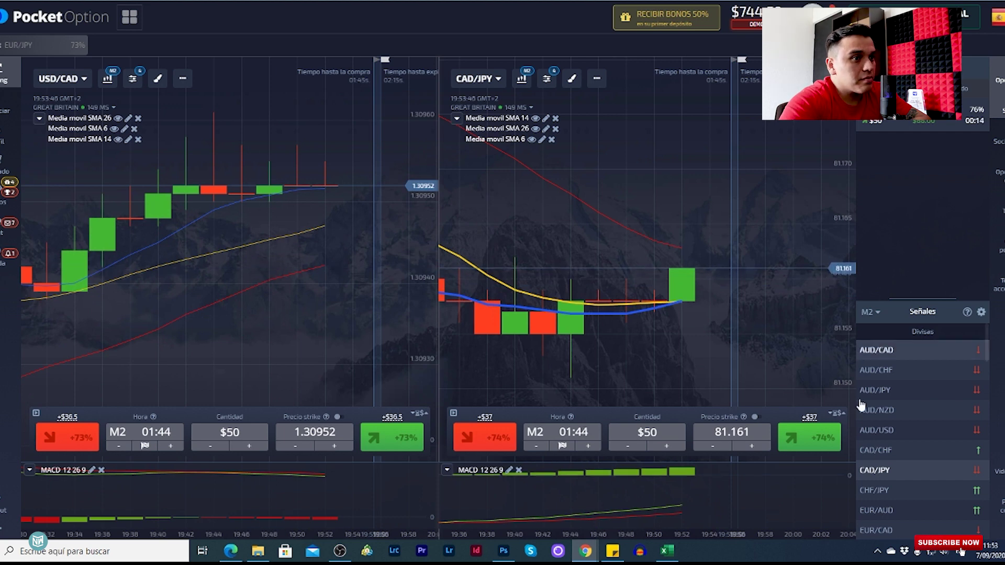
Place a $50 upward trade on CAD/JPY with M2 expiration and switch the USD/CAD chart to AUD/CAD
click(826, 449)
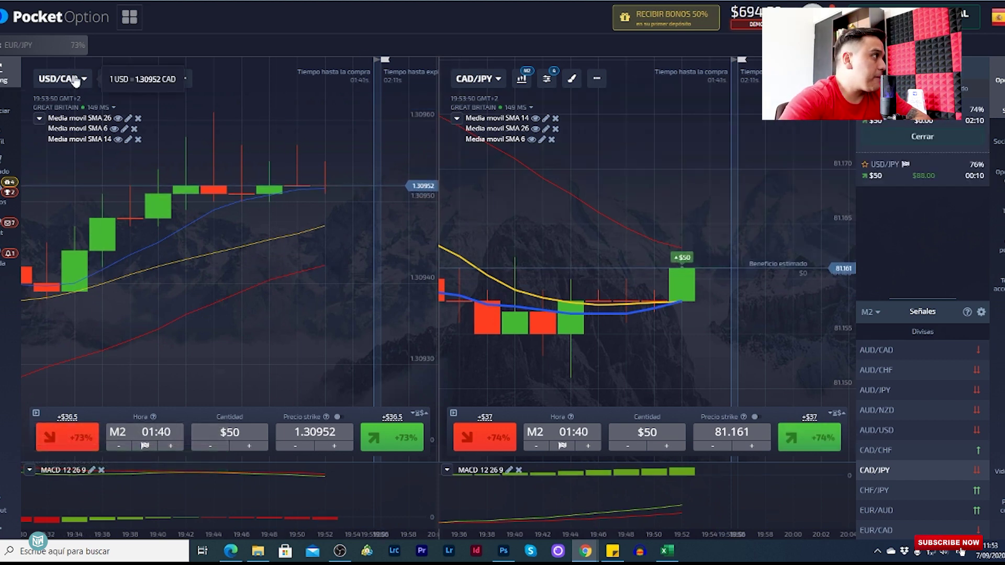
click(72, 80)
click(233, 290)
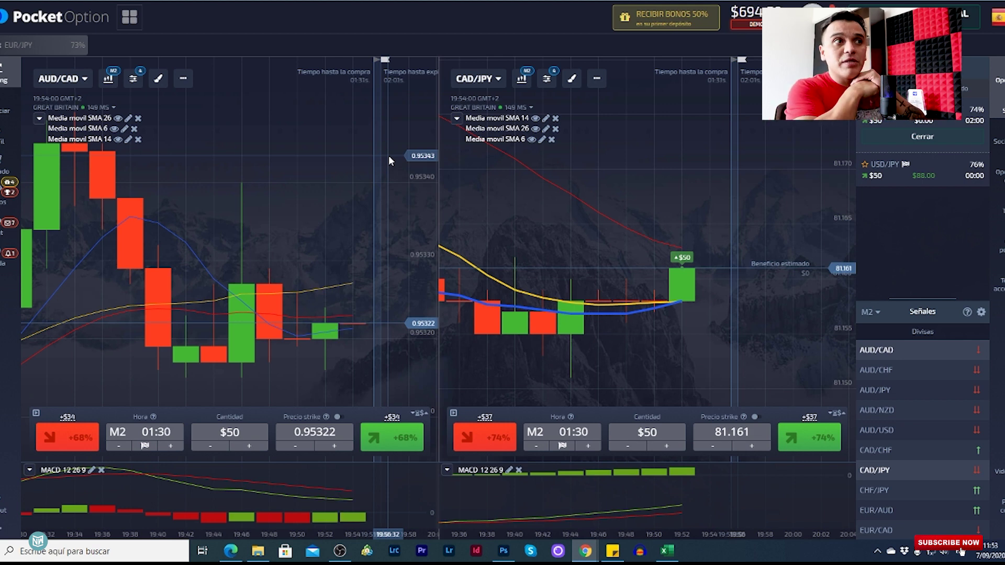
Switch to IQ Option and check the expiration time choices of the first GBP/CAD chart
key(ctrl+Tab)
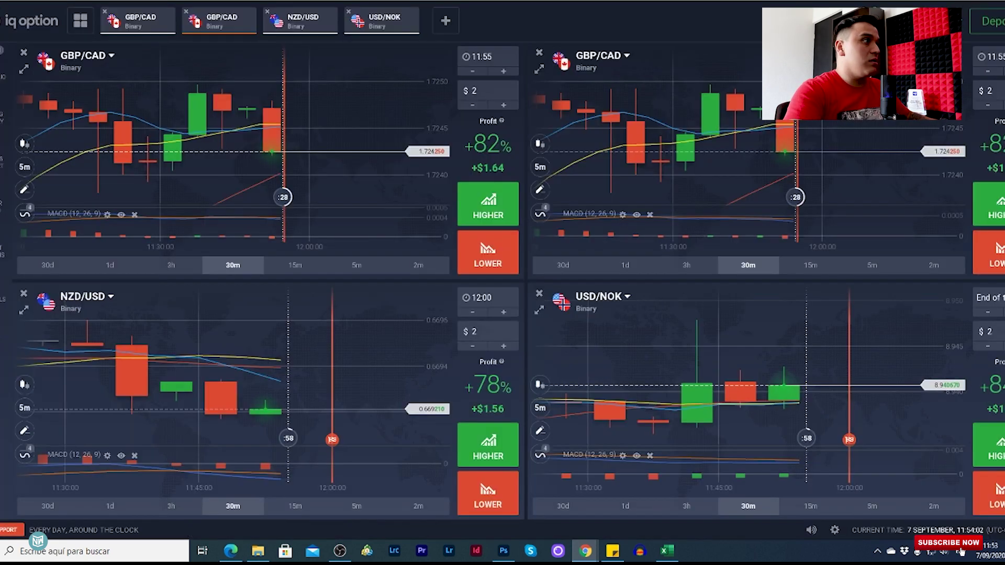
click(1001, 62)
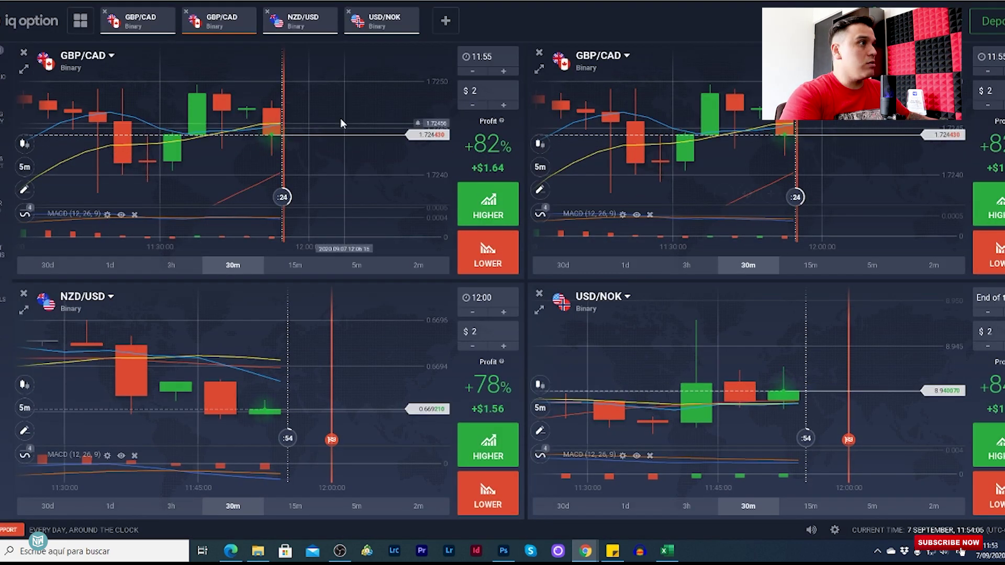
click(493, 52)
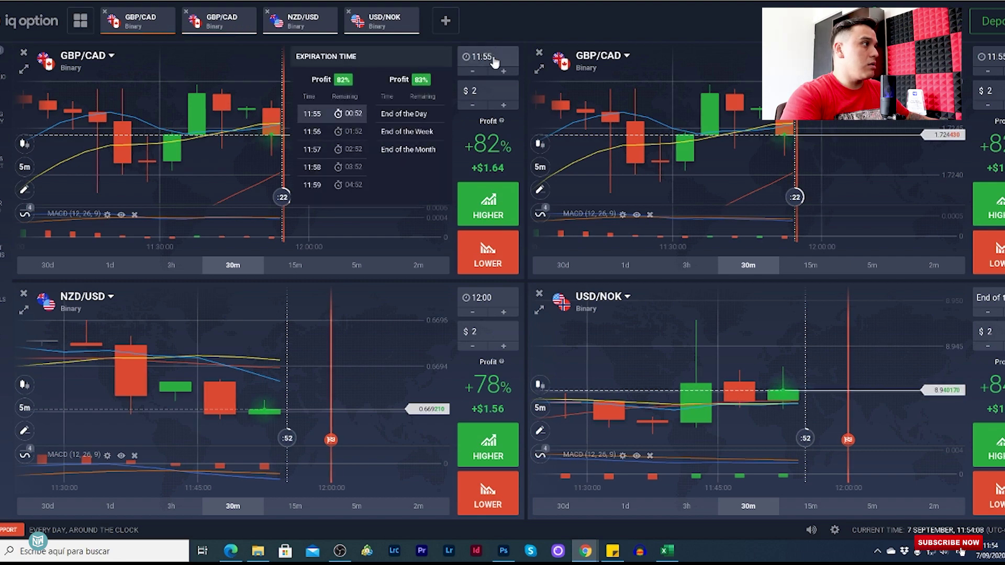
Browse the binary options assets and switch the first GBP/CAD chart to AUD/NZD
click(93, 65)
scroll(286, 316, down, 3)
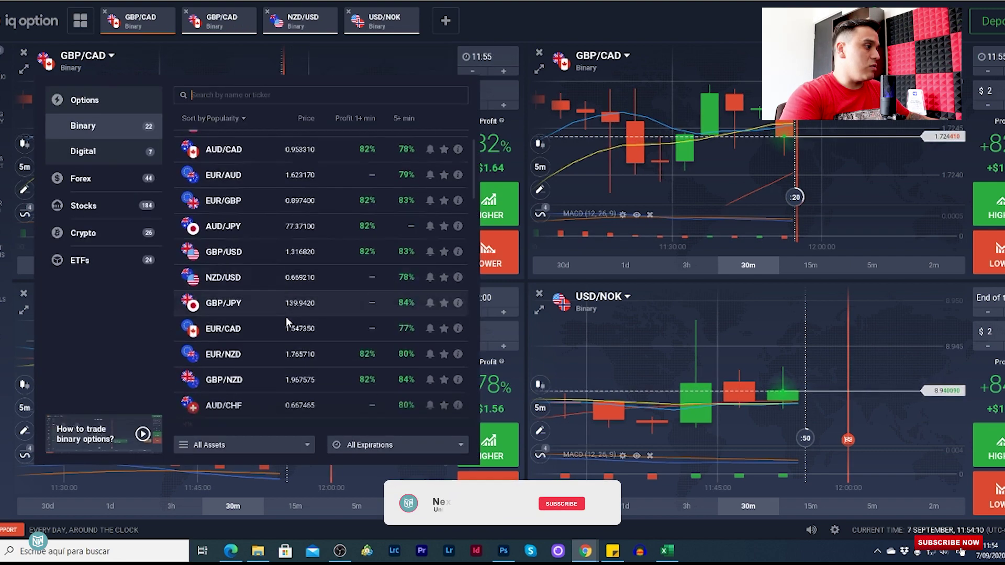
scroll(286, 316, down, 6)
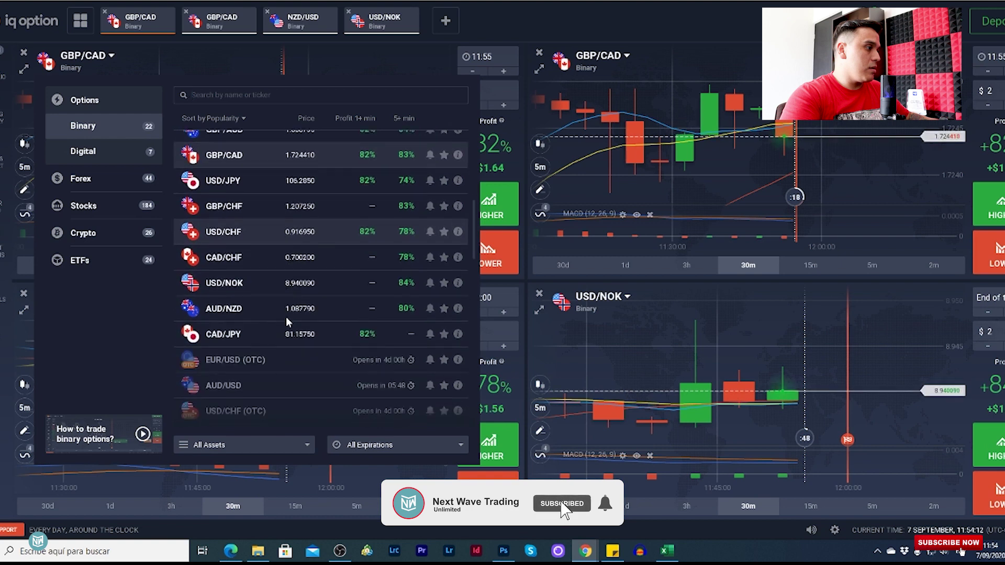
click(250, 181)
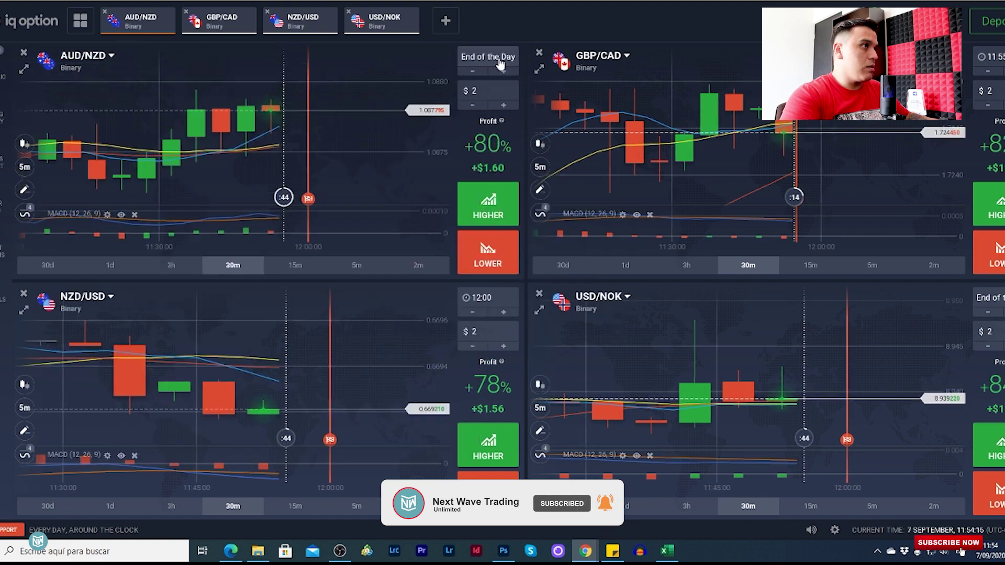
Switch to Pocket Option, filter the assets by "aud" and change the AUD/CAD chart to AUD/NZD
click(500, 62)
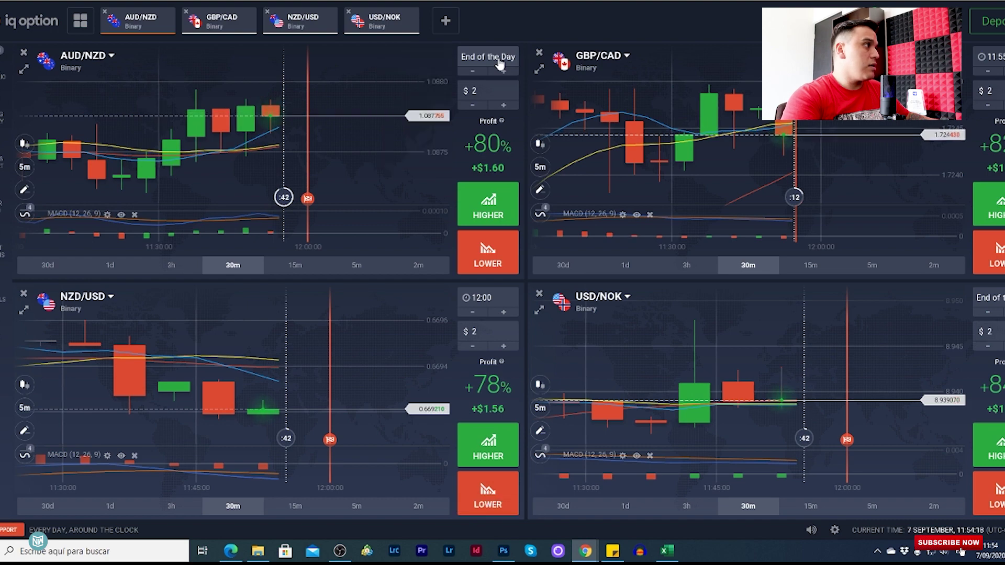
key(ctrl+Tab)
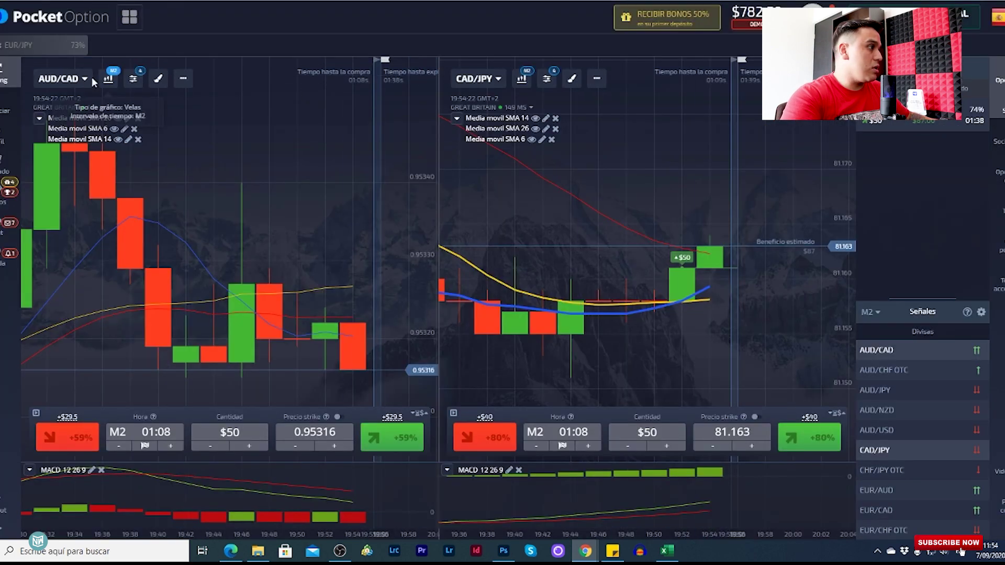
click(66, 78)
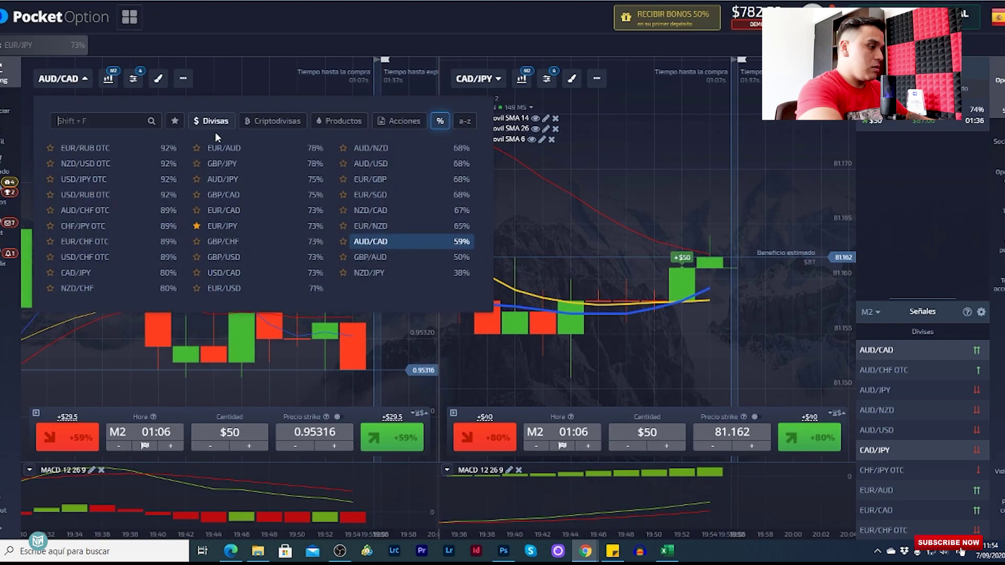
text(aun)
key(BackSpace)
text(d)
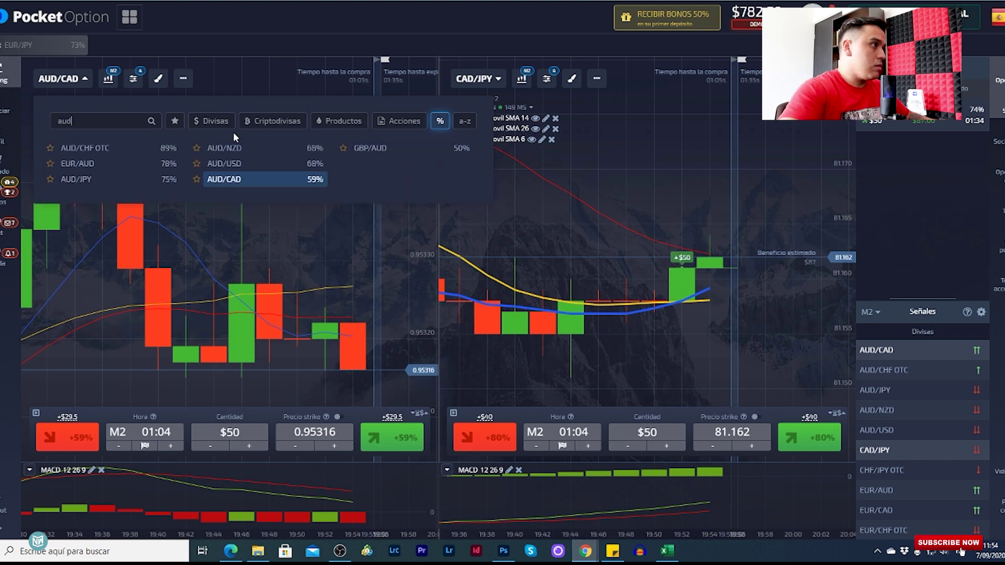
click(287, 149)
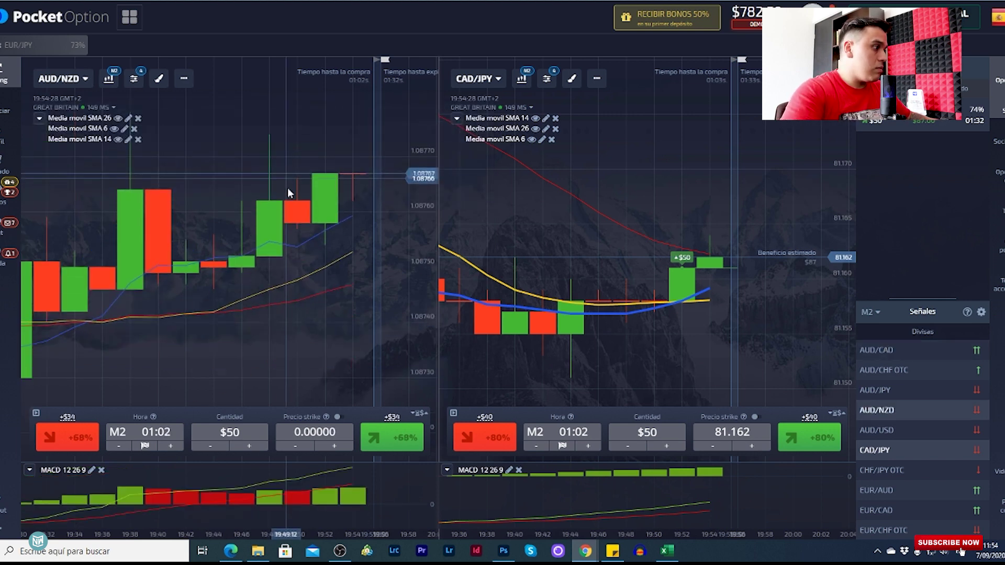
click(166, 436)
click(306, 245)
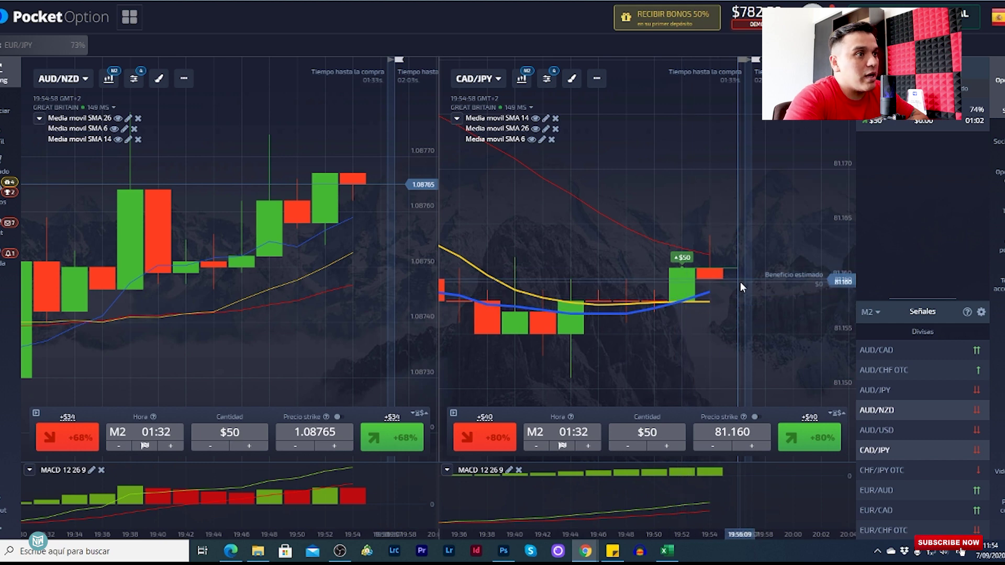
Cycle the AUD/NZD chart through EUR/AUD, AUD/JPY, AUD/USD, AUD/NZD and AUD/CAD to look for a trade entry
click(59, 79)
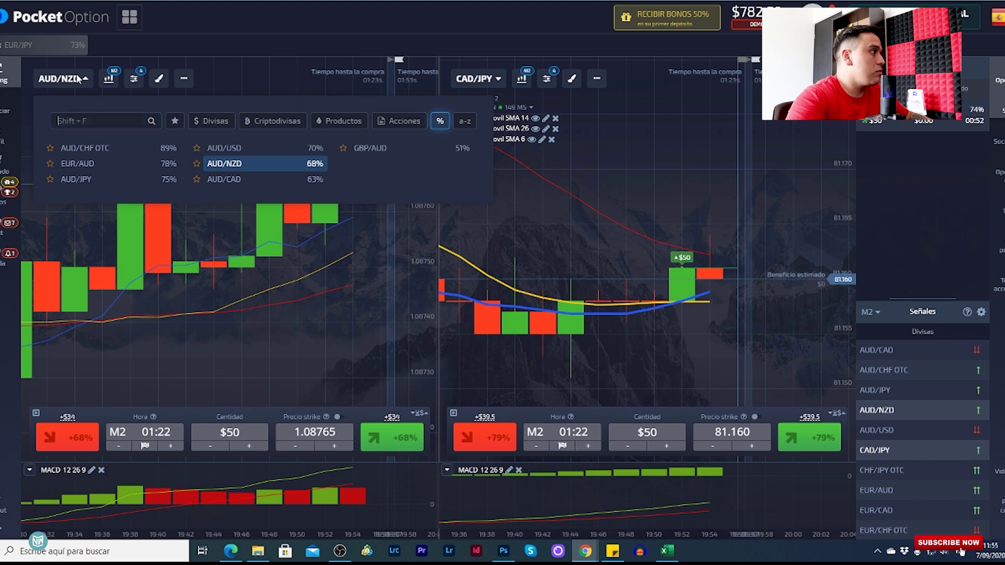
click(83, 163)
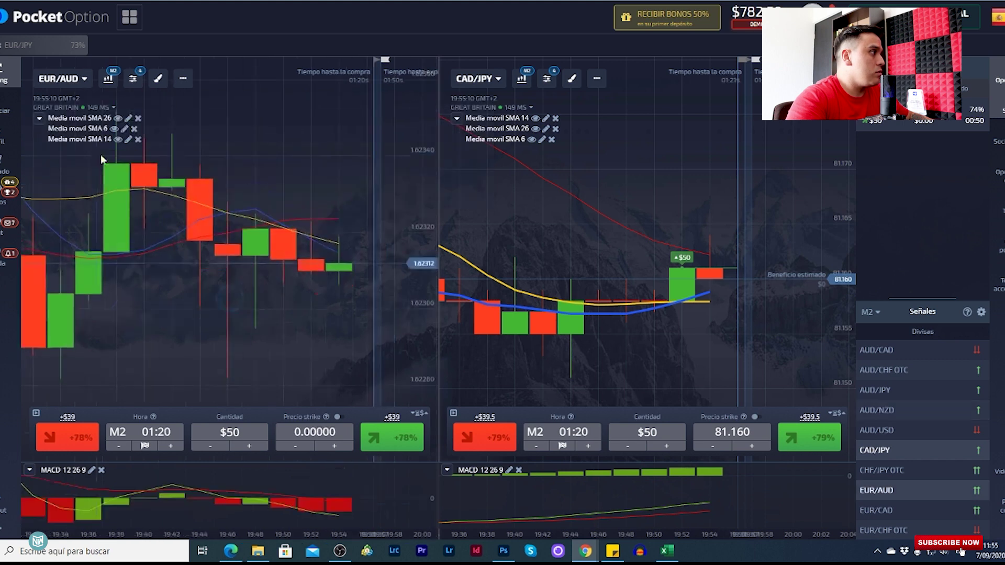
click(81, 89)
click(99, 175)
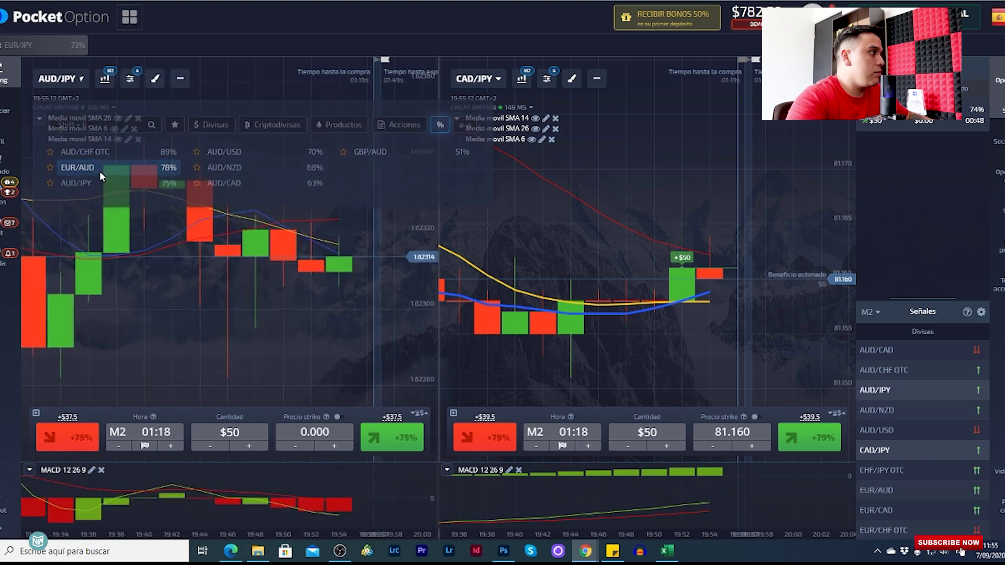
click(75, 84)
click(225, 146)
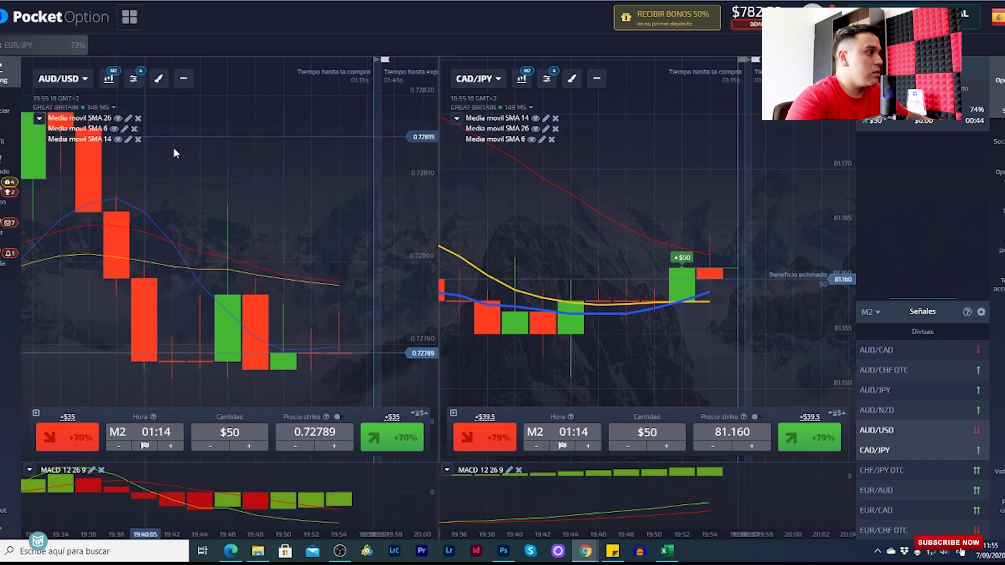
click(75, 81)
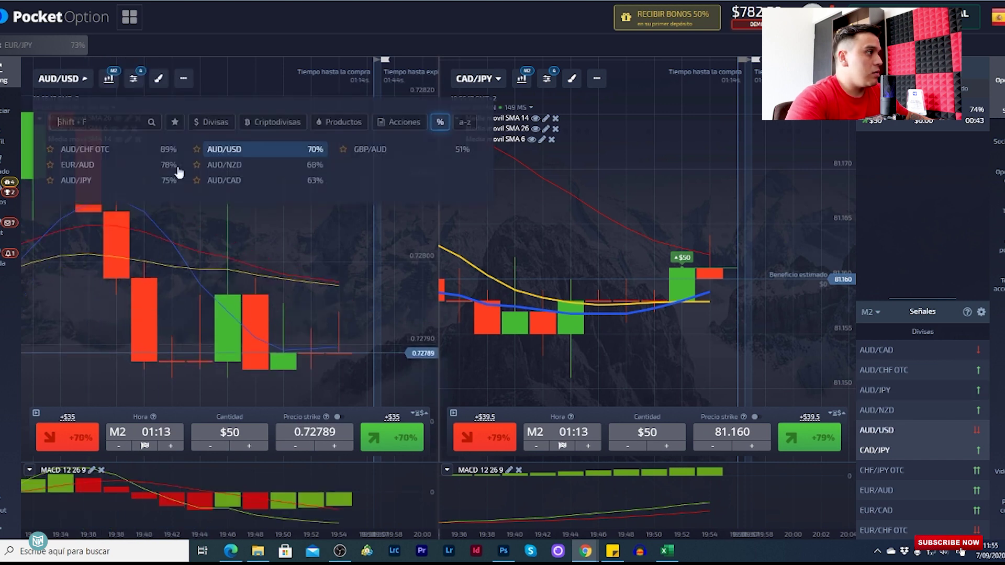
click(232, 165)
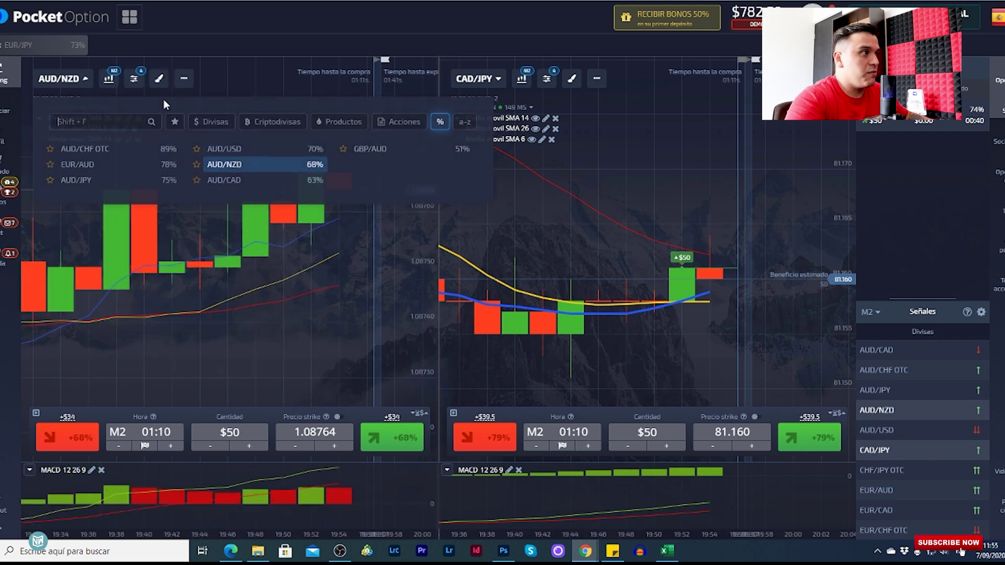
click(224, 181)
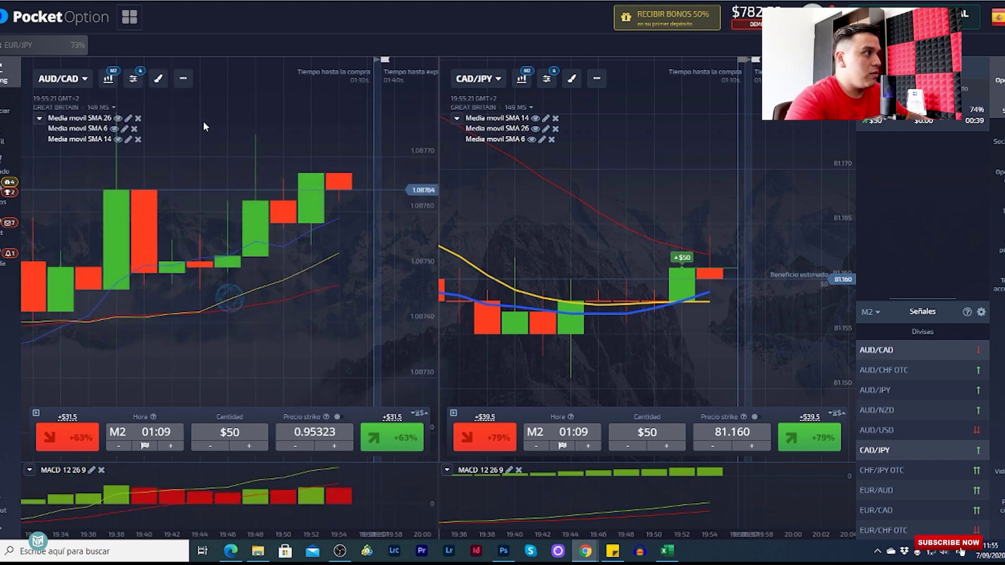
Switch the AUD/CAD chart to GBP/AUD and dismiss the trade result on the CAD/JPY chart
click(87, 82)
click(375, 147)
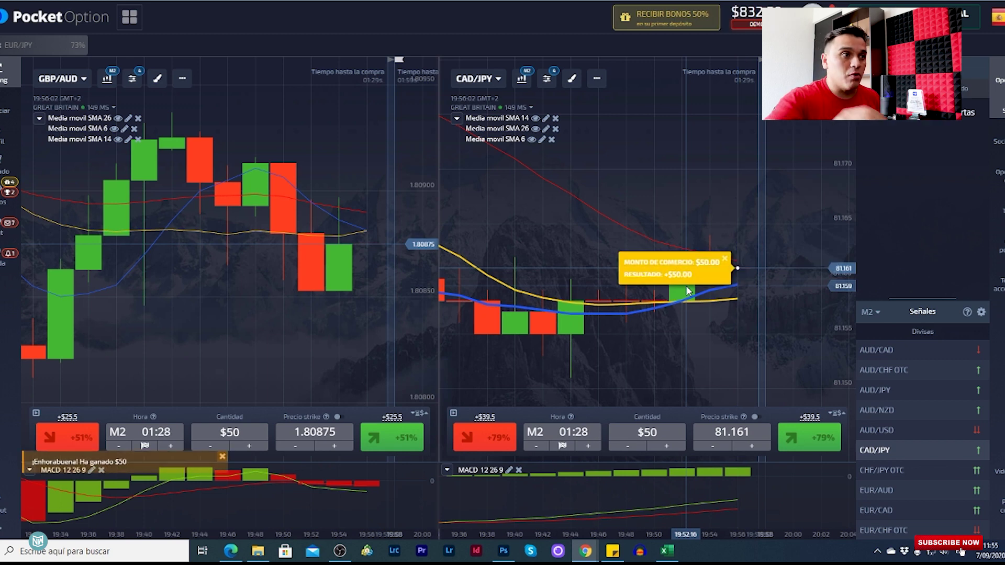
click(723, 260)
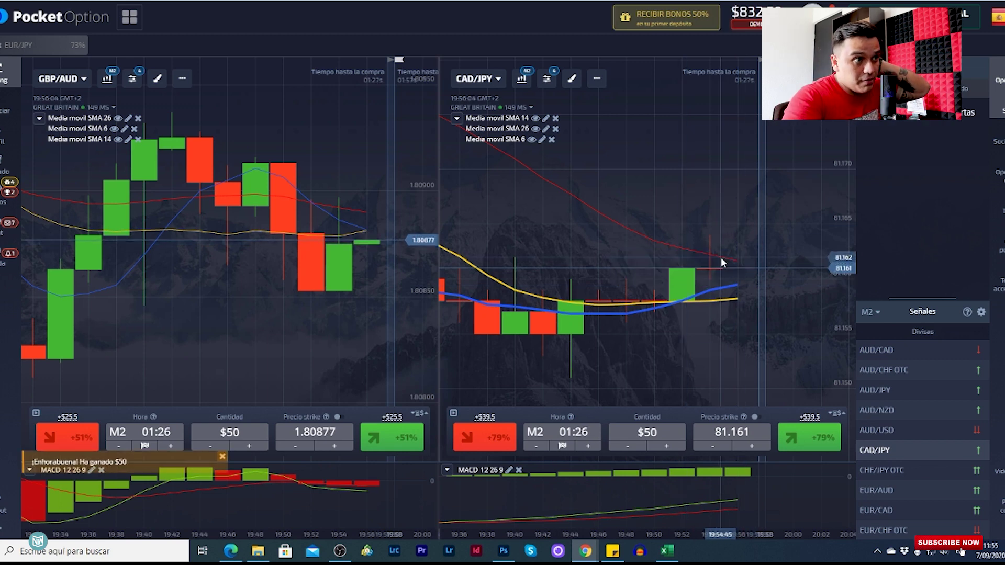